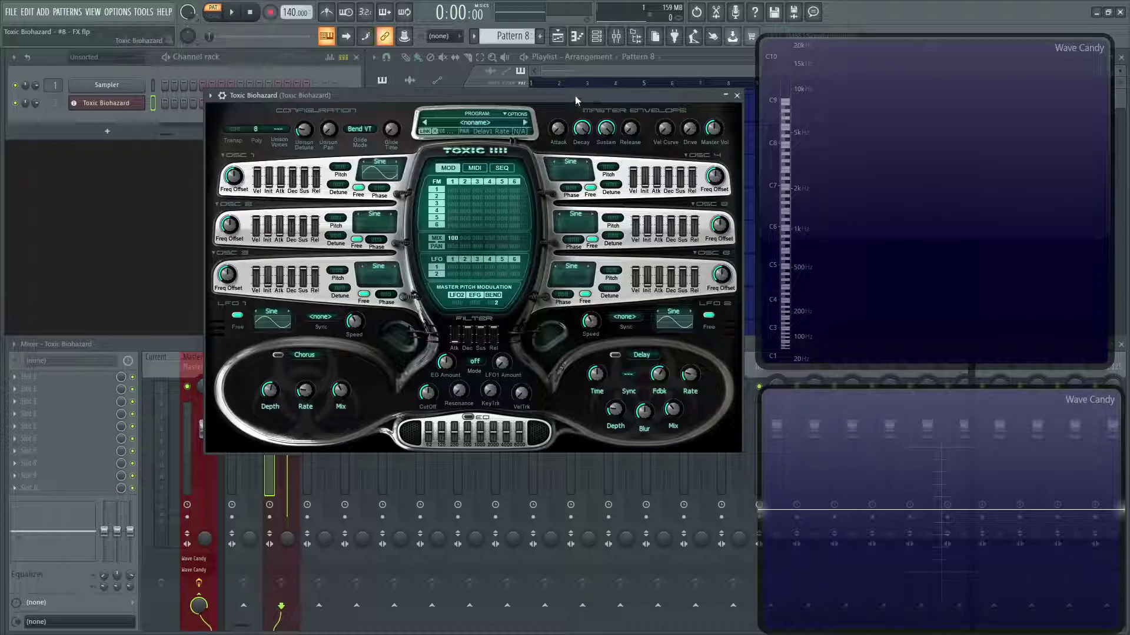
Reset the synth program to its defaults and set oscillator 1's waveform to Square
{"action": "left_click", "coordinate": [519, 116]}
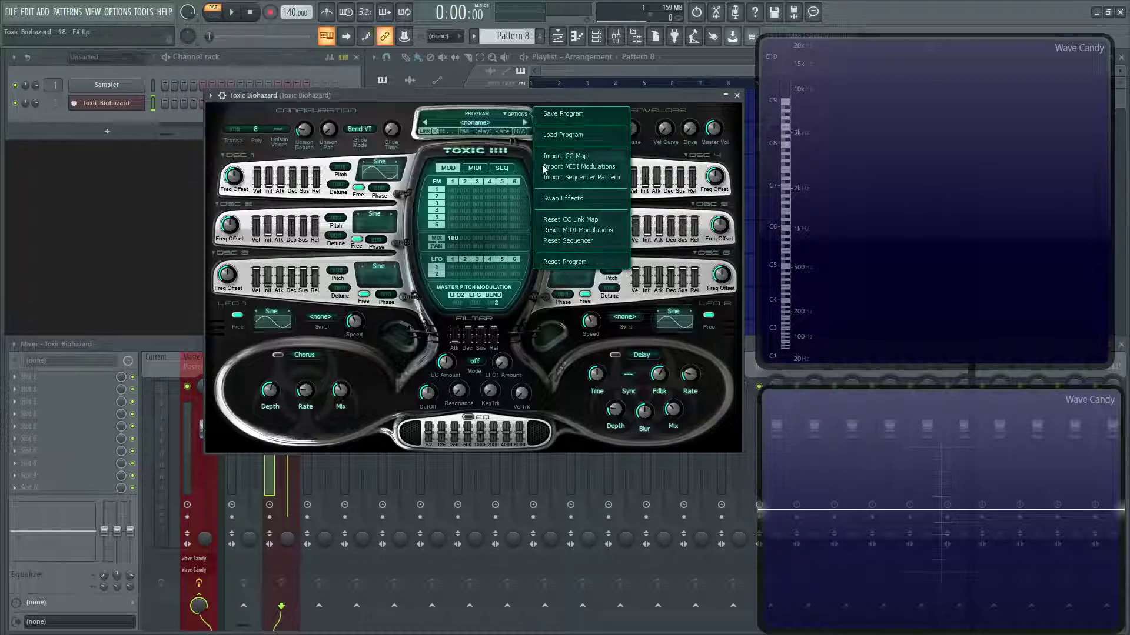
{"action": "left_click", "coordinate": [569, 262]}
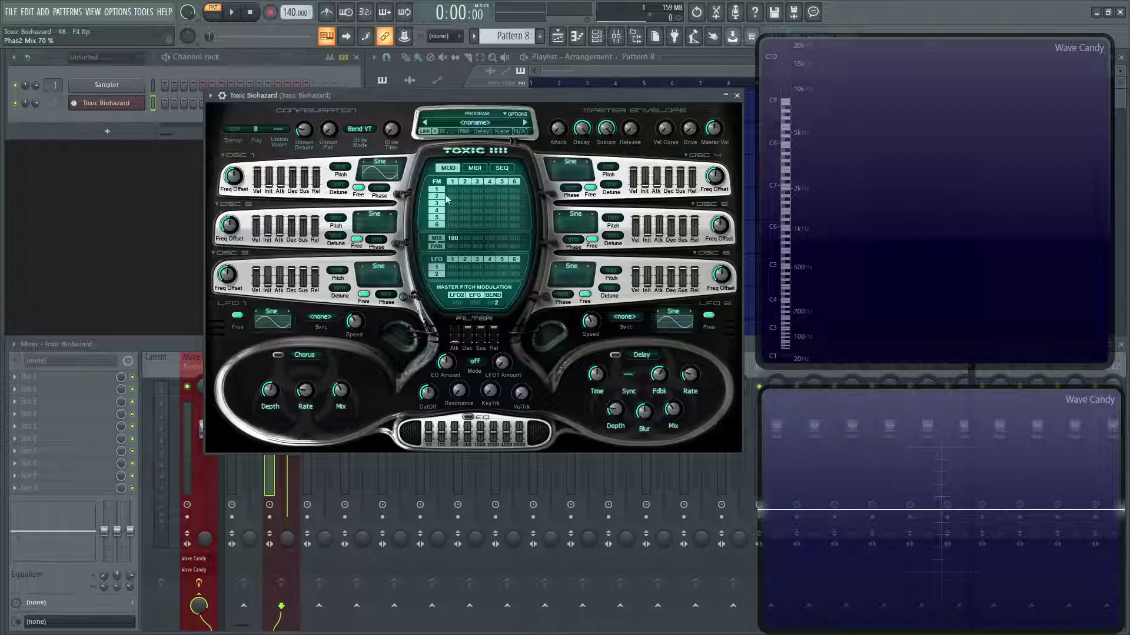
{"action": "left_click", "coordinate": [383, 165]}
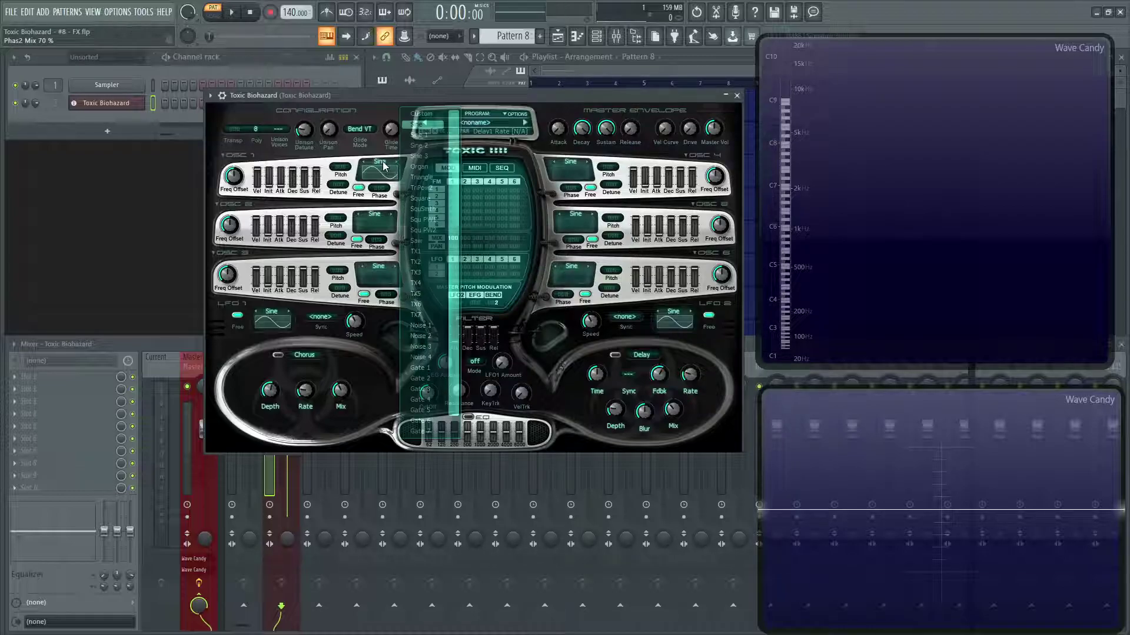
{"action": "left_click", "coordinate": [437, 200]}
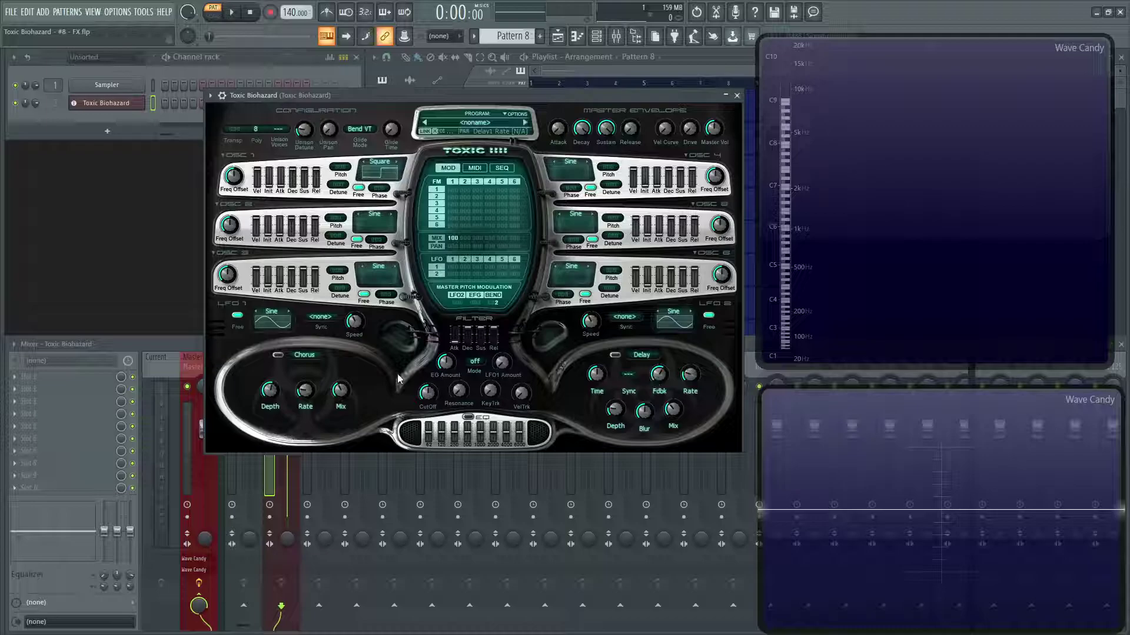
{"action": "left_click", "coordinate": [518, 116]}
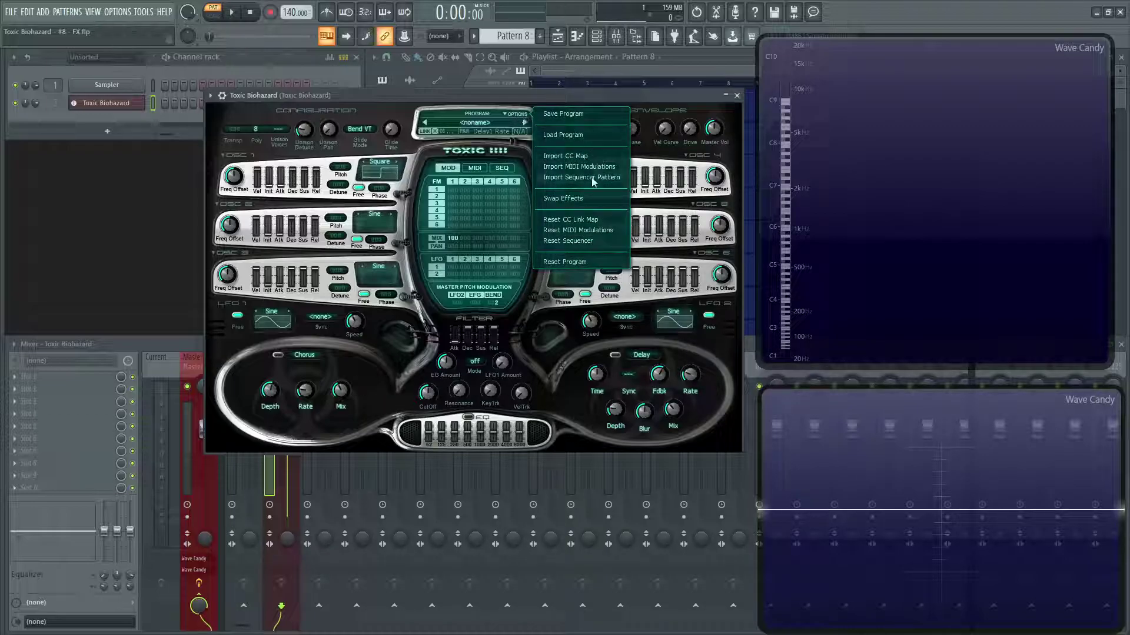
{"action": "left_click", "coordinate": [471, 100]}
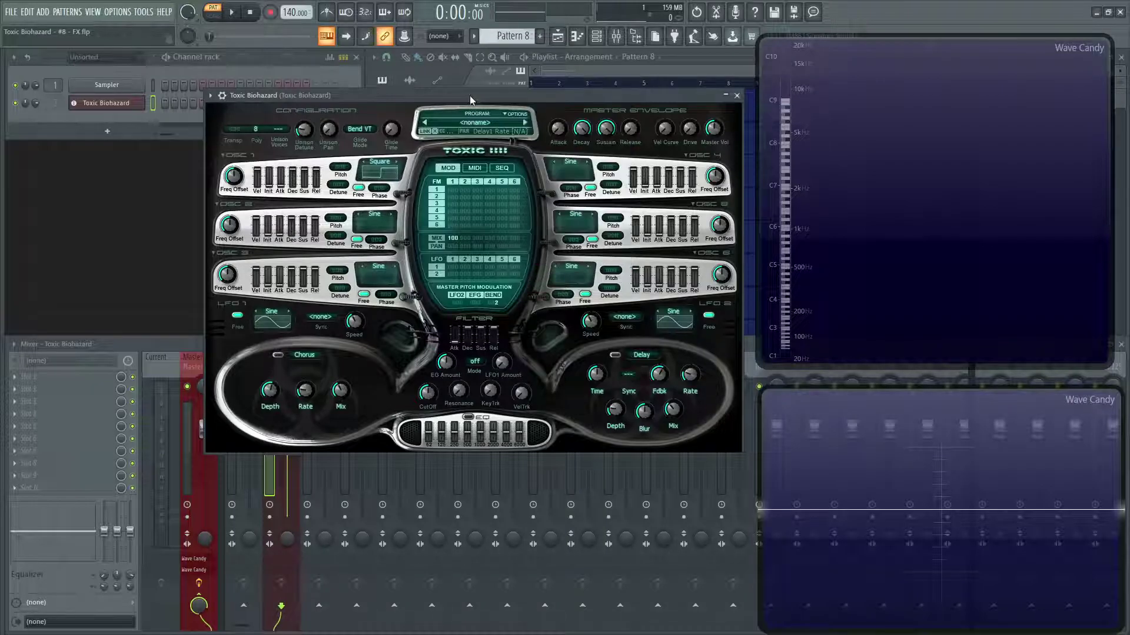
Load an enabled Delay into the first effect unit and adjust its time to 36% while playing test notes
{"action": "left_click", "coordinate": [305, 355]}
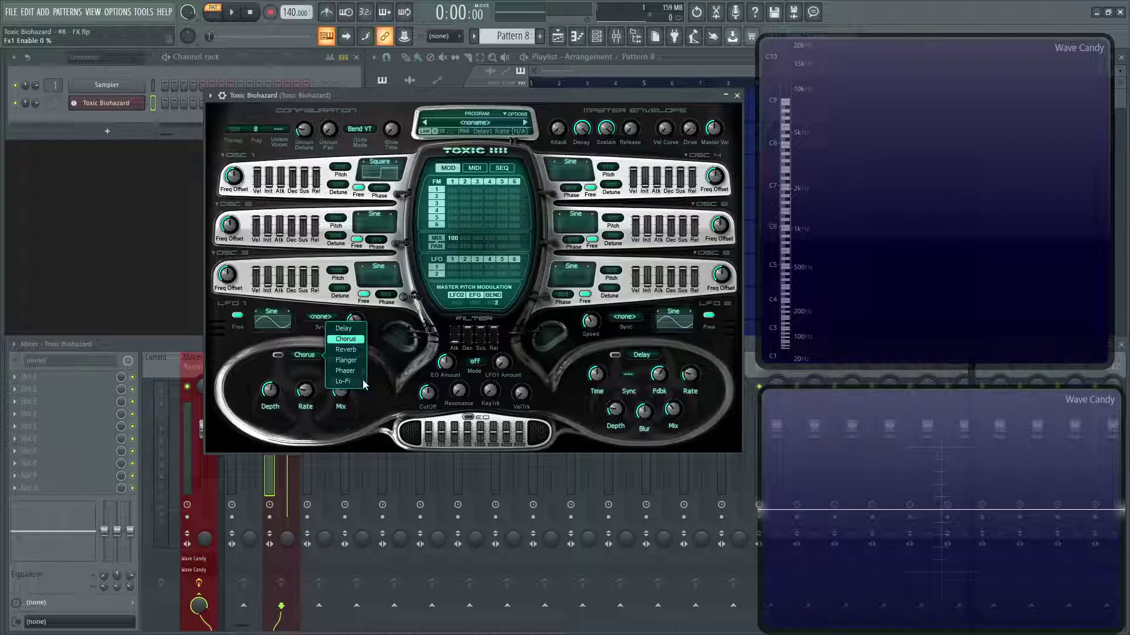
{"action": "left_click", "coordinate": [350, 329]}
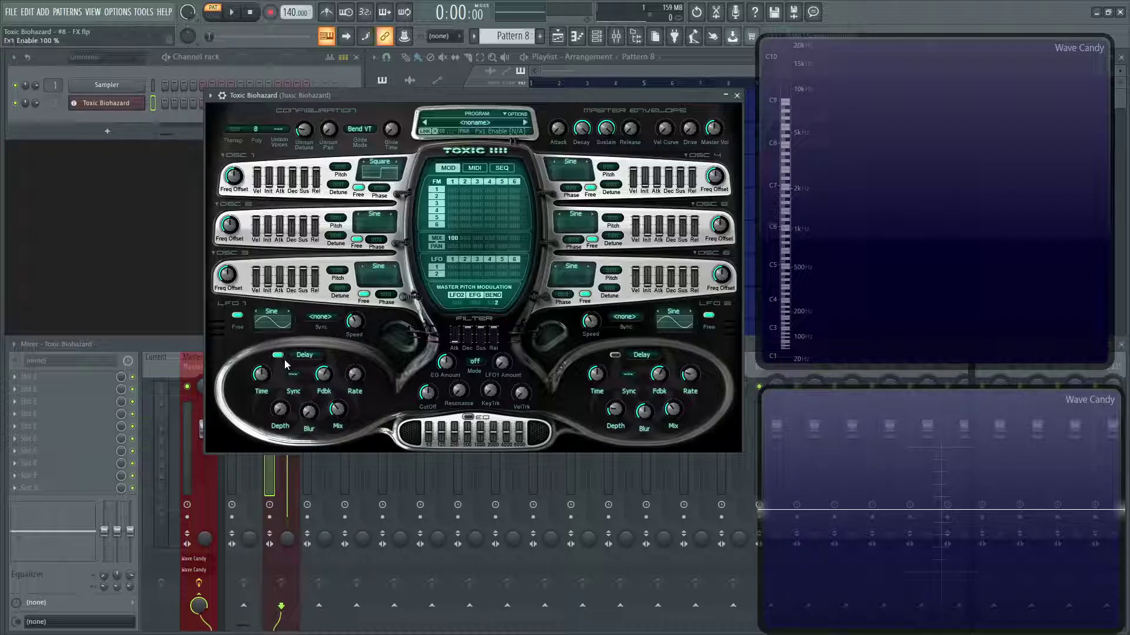
{"action": "key", "text": "r"}
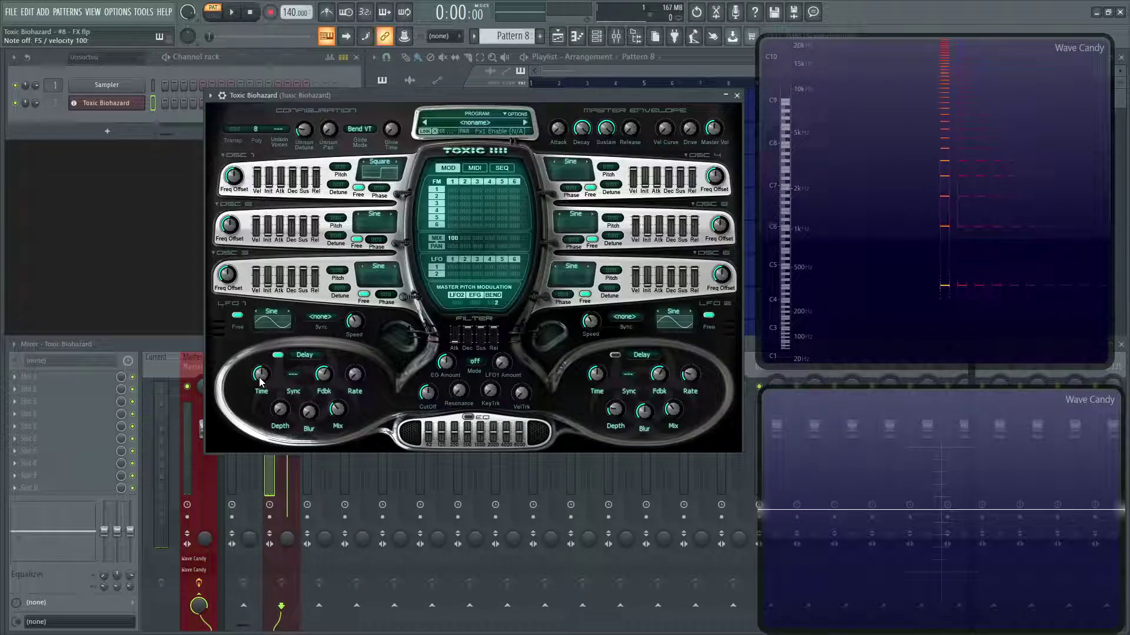
{"action": "key", "text": "z"}
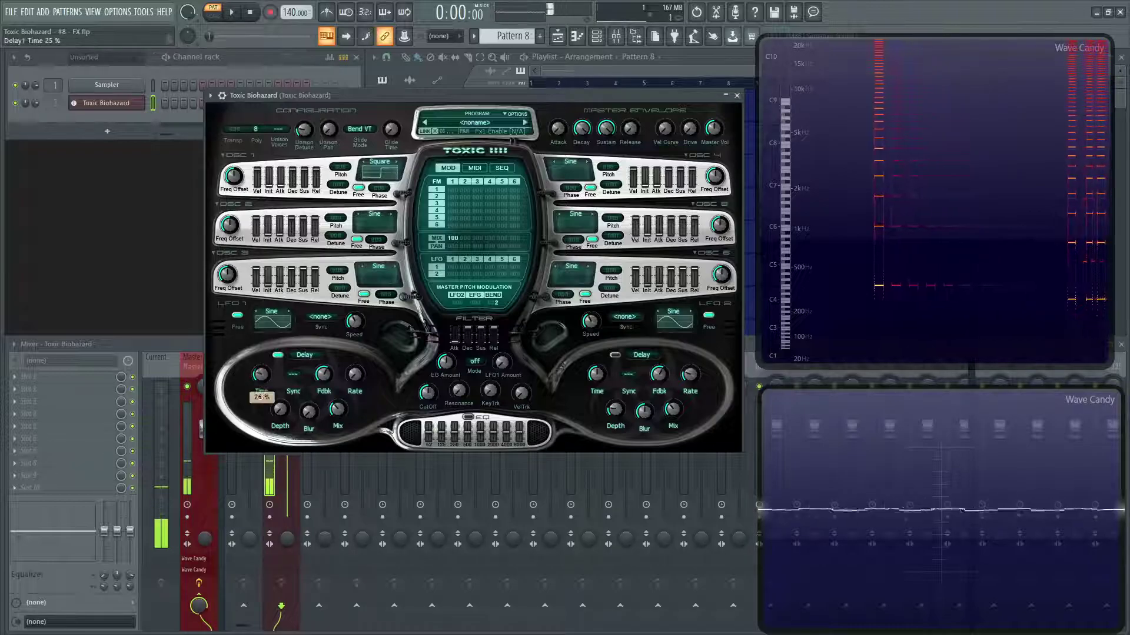
{"action": "key", "text": "v"}
{"action": "key", "text": "b"}
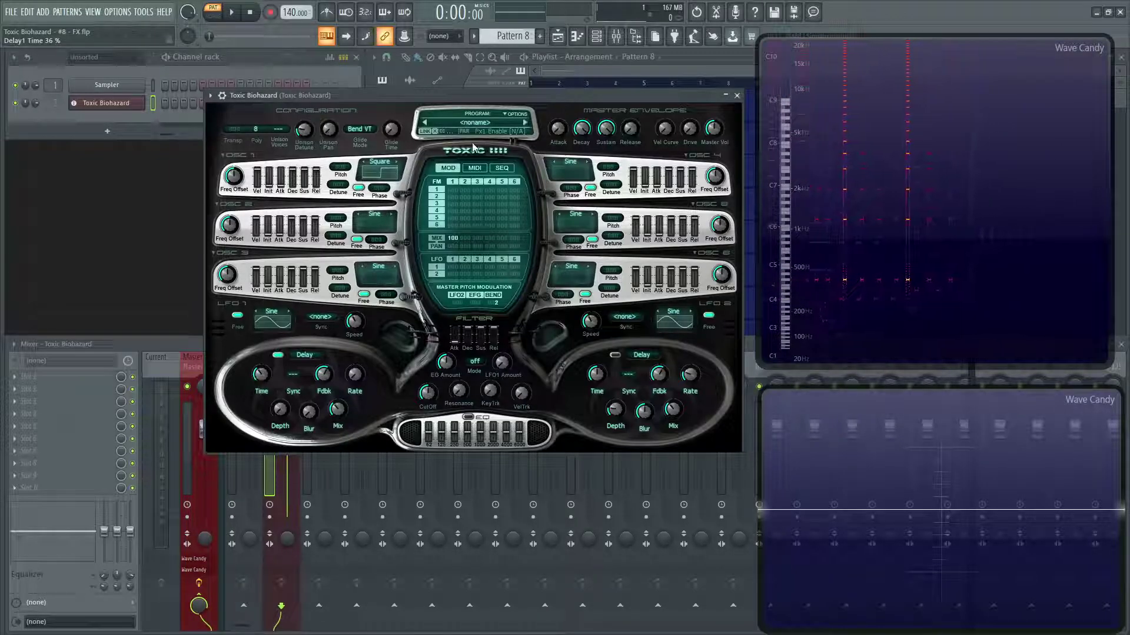
Audition the first delay synced to 2/4 and 3/4, and settle on a 1/4 sync
{"action": "left_click", "coordinate": [294, 380]}
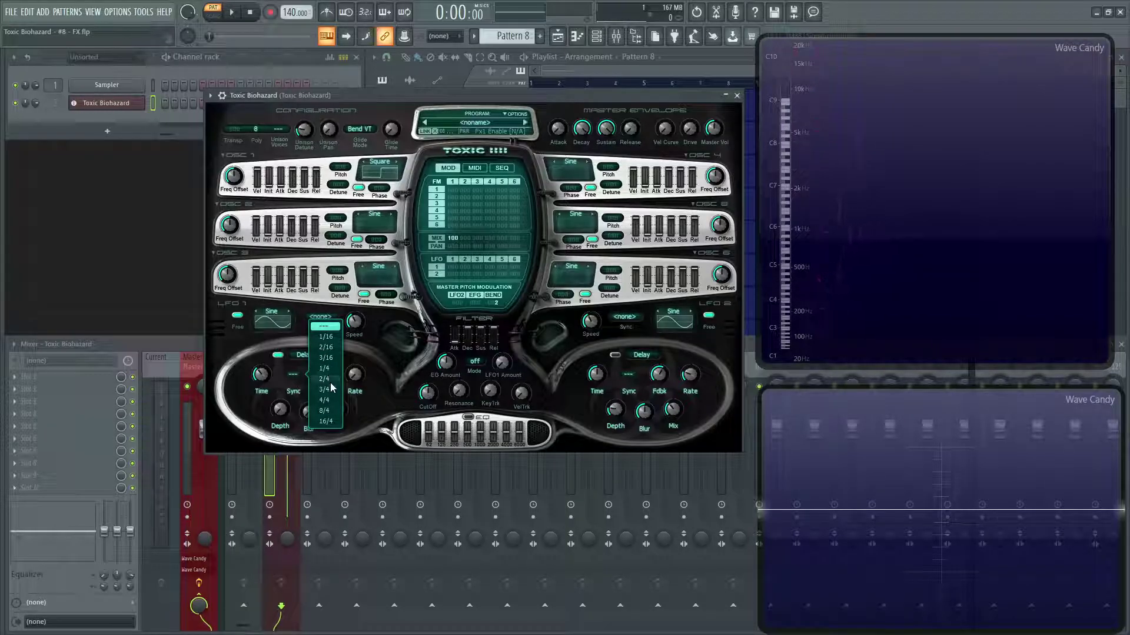
{"action": "left_click", "coordinate": [330, 380]}
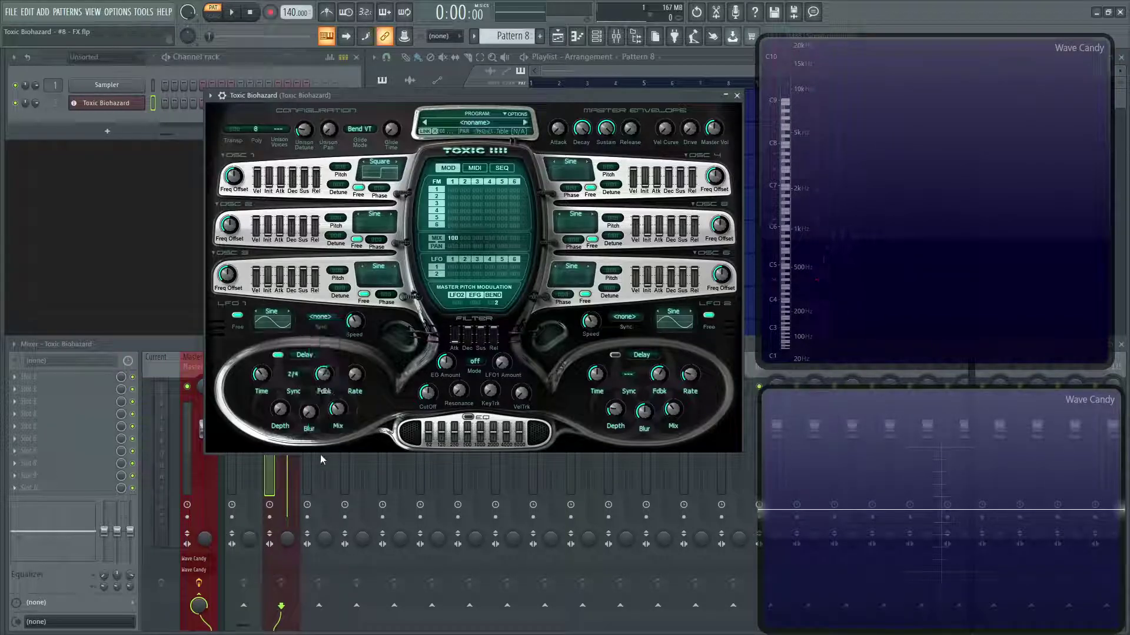
{"action": "left_click", "coordinate": [297, 382]}
{"action": "left_click", "coordinate": [300, 386]}
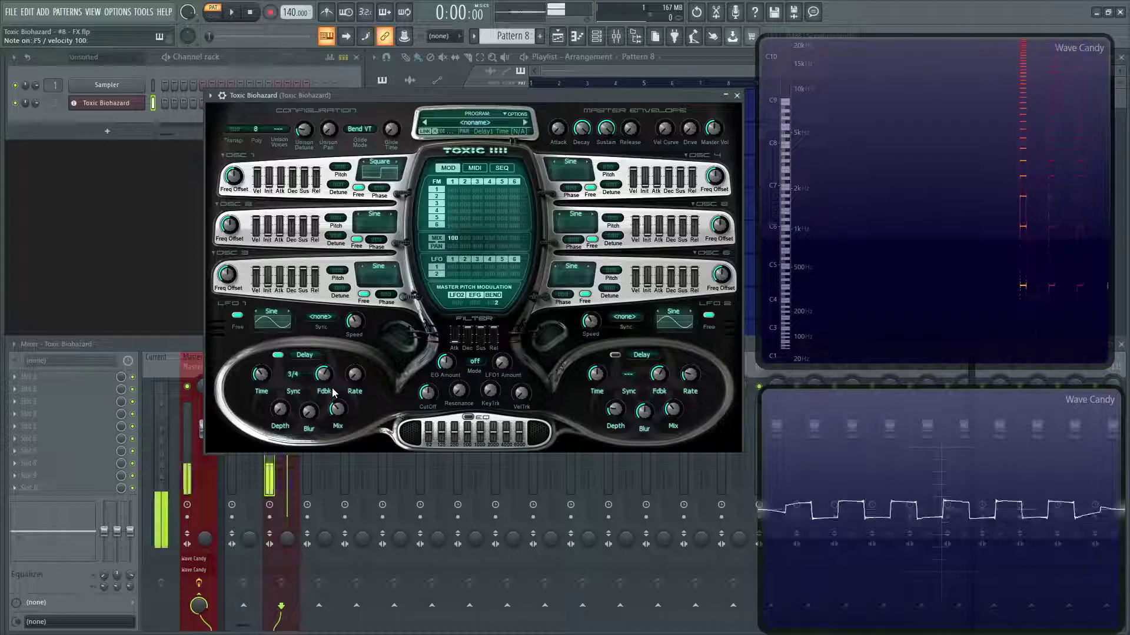
{"action": "left_click", "coordinate": [300, 386]}
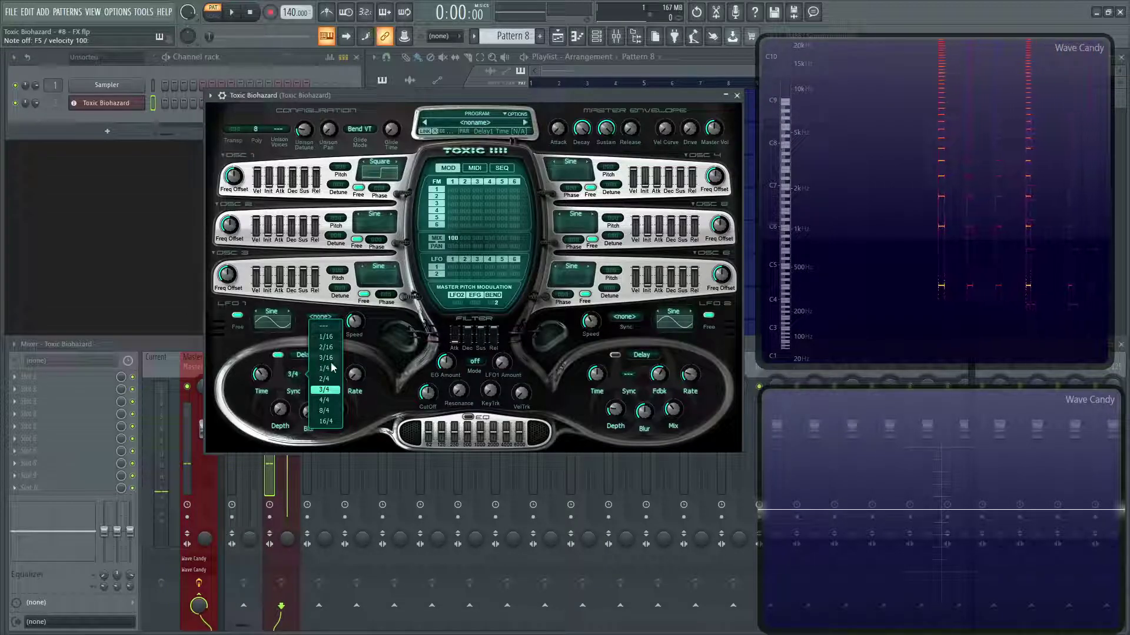
{"action": "left_click", "coordinate": [333, 368]}
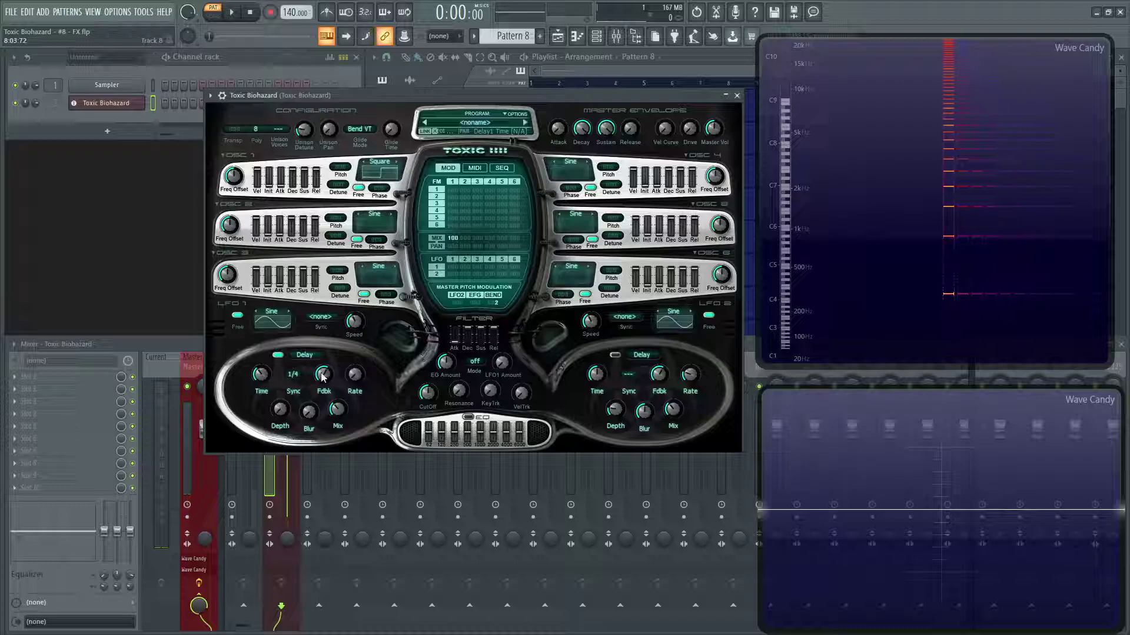
Vary the first delay's feedback between test notes and set it to 46%
{"action": "mouse_move", "coordinate": [324, 374]}
{"action": "left_click_drag", "start_coordinate": [324, 374], "coordinate": [323, 398]}
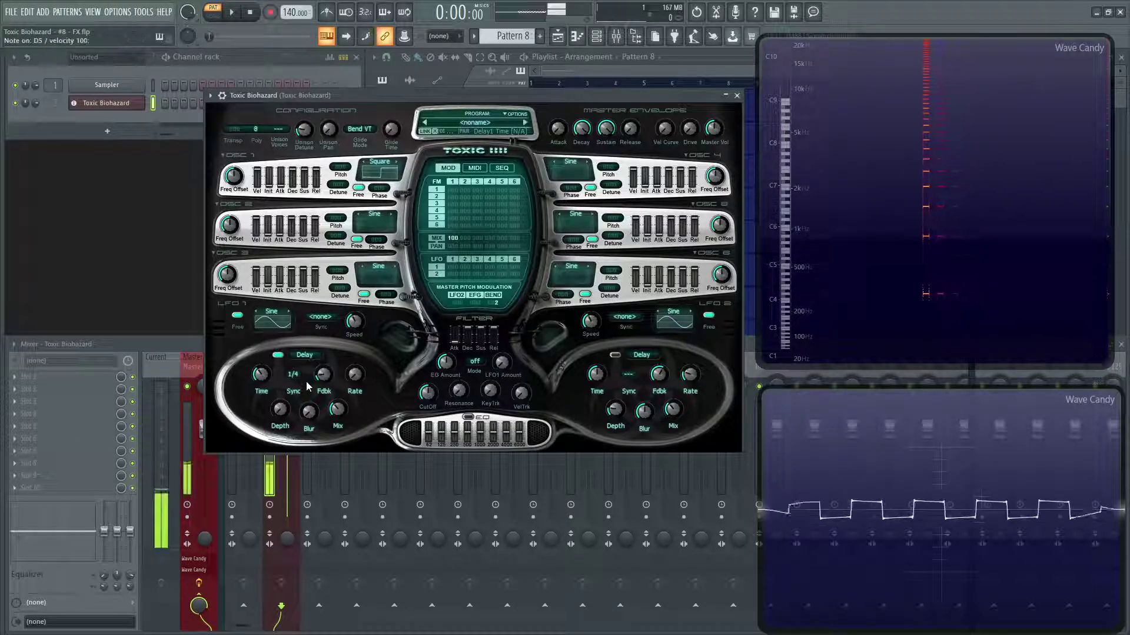
{"action": "mouse_move", "coordinate": [323, 376]}
{"action": "left_mouse_down"}
{"action": "mouse_move", "coordinate": [324, 352]}
{"action": "mouse_move", "coordinate": [327, 381]}
{"action": "left_mouse_up"}
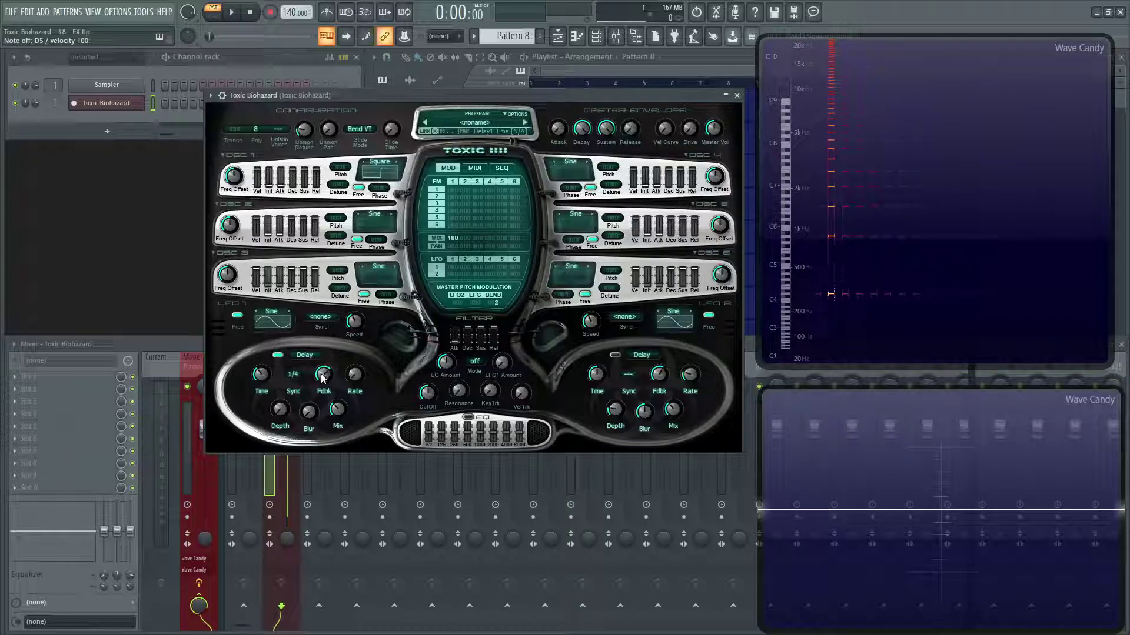
{"action": "left_click_drag", "start_coordinate": [323, 377], "coordinate": [323, 377]}
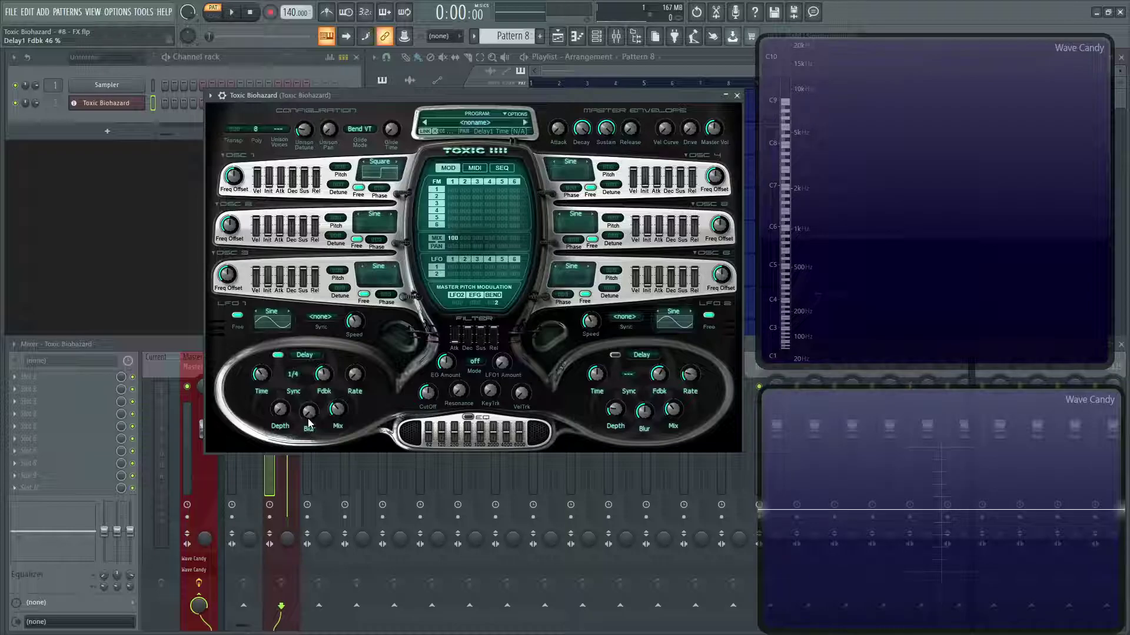
Audition the first delay's blur at amounts such as 17% and 67%, and bring it down to 0%
{"action": "key", "text": "w"}
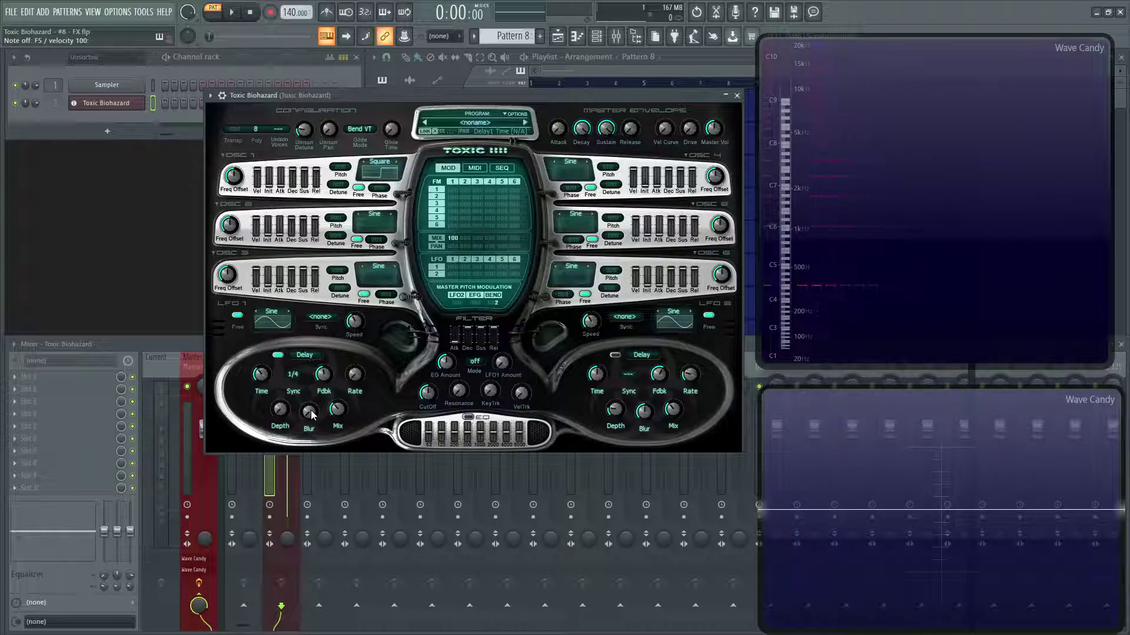
{"action": "left_click", "coordinate": [312, 415]}
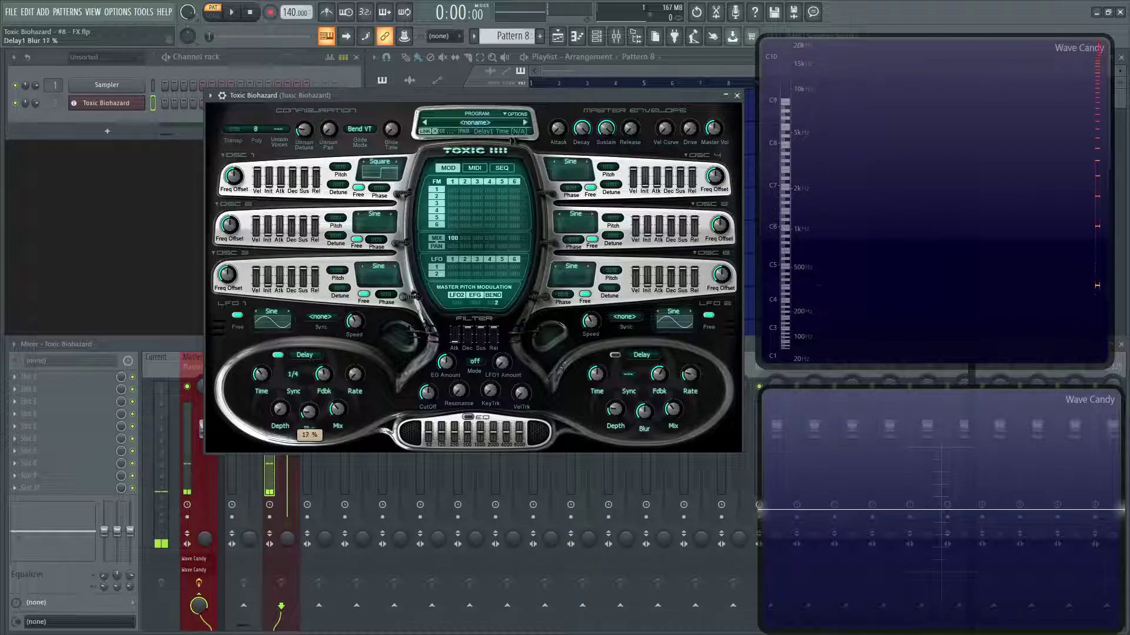
{"action": "left_click_drag", "start_coordinate": [310, 413], "coordinate": [310, 398]}
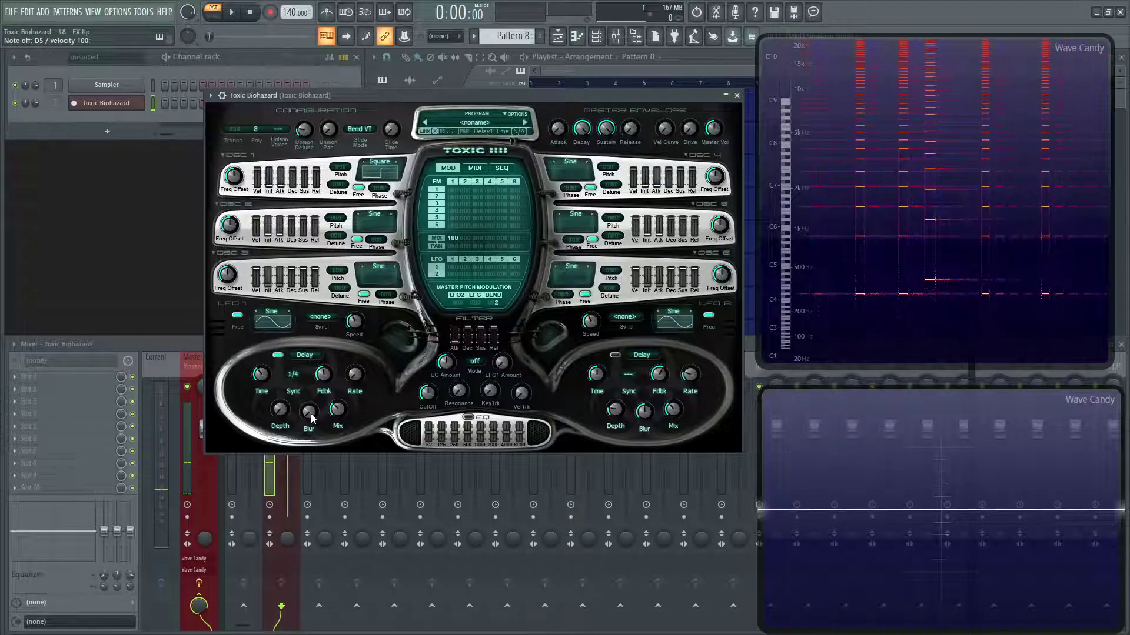
{"action": "left_click_drag", "start_coordinate": [321, 414], "coordinate": [311, 410]}
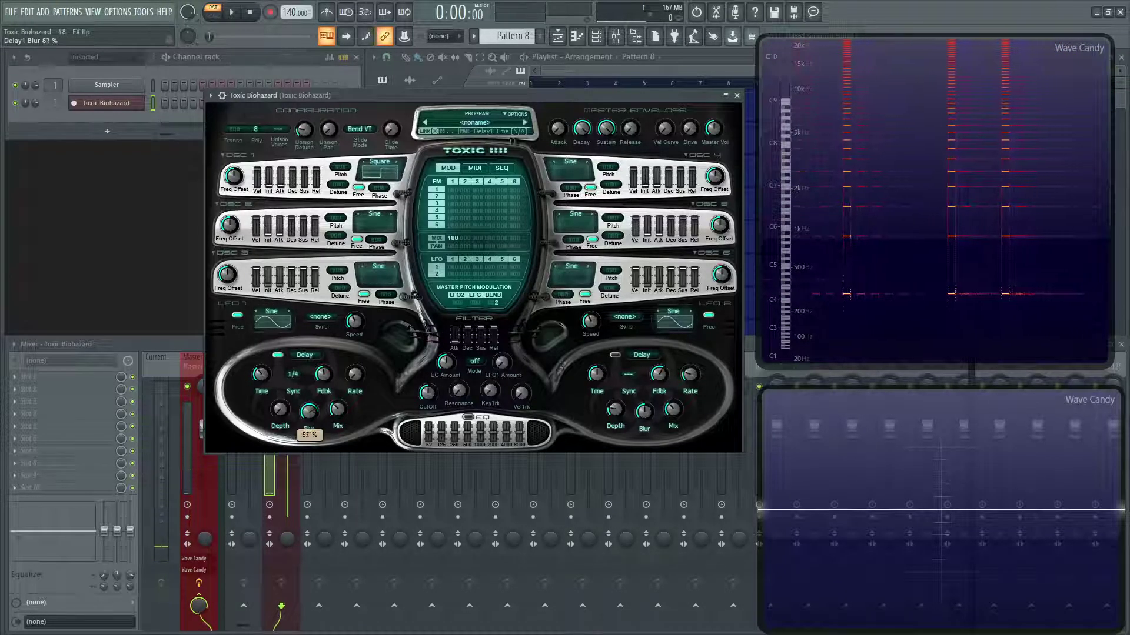
{"action": "left_click_drag", "start_coordinate": [310, 417], "coordinate": [310, 435]}
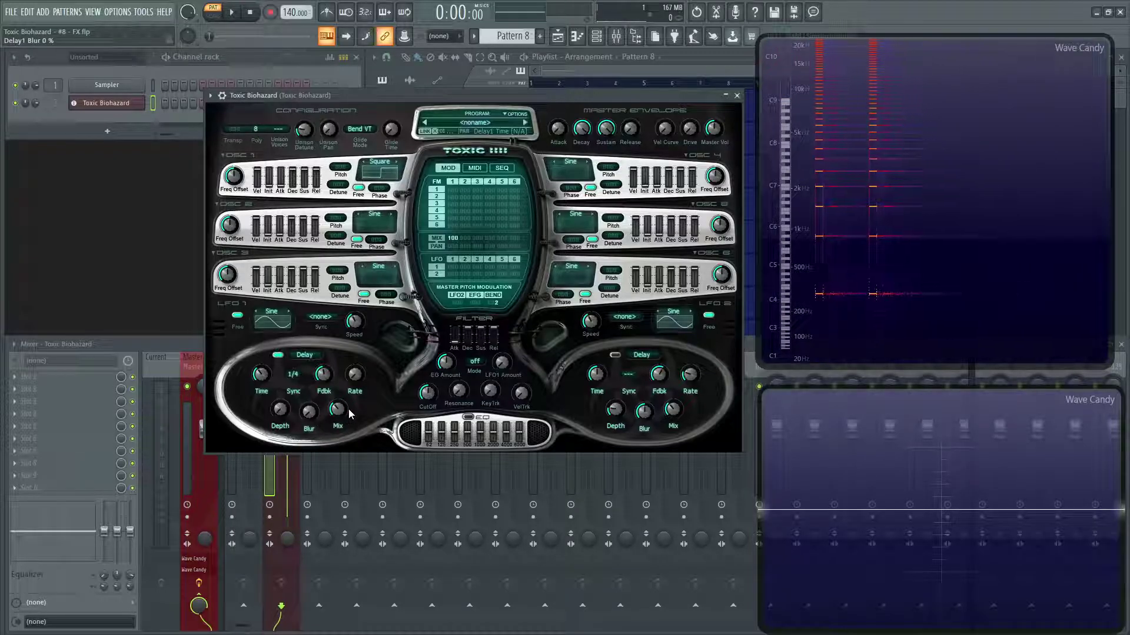
Vary the first delay's mix, depth and rate while playing notes to hear its modulation
{"action": "mouse_move", "coordinate": [349, 408]}
{"action": "left_mouse_down"}
{"action": "mouse_move", "coordinate": [348, 419]}
{"action": "mouse_move", "coordinate": [342, 411]}
{"action": "left_mouse_up"}
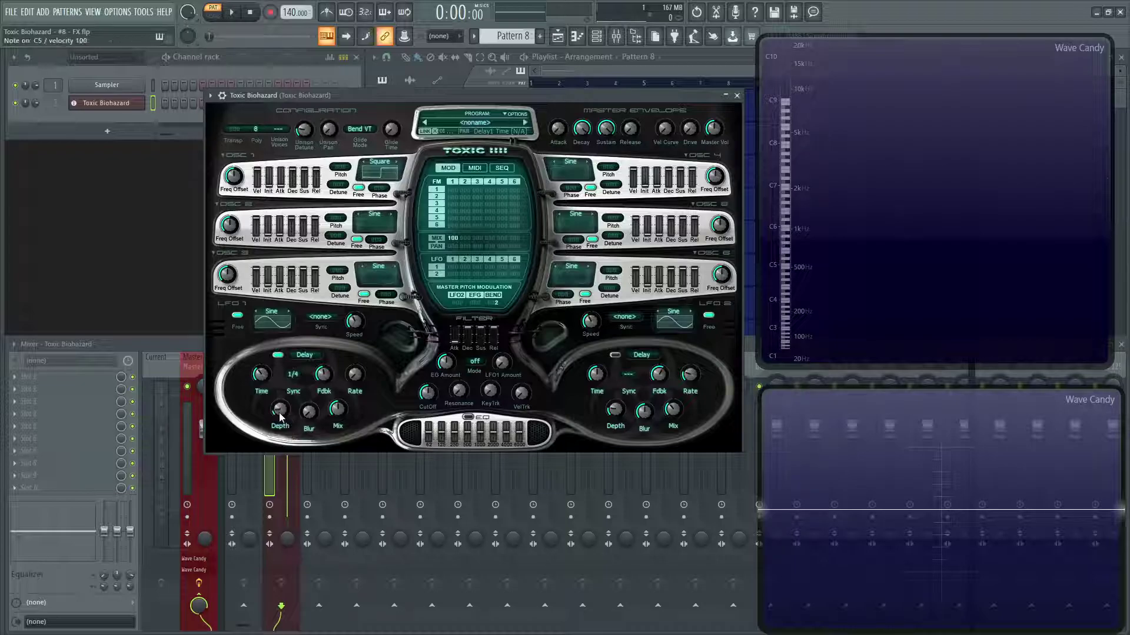
{"action": "left_click_drag", "start_coordinate": [357, 378], "coordinate": [356, 356]}
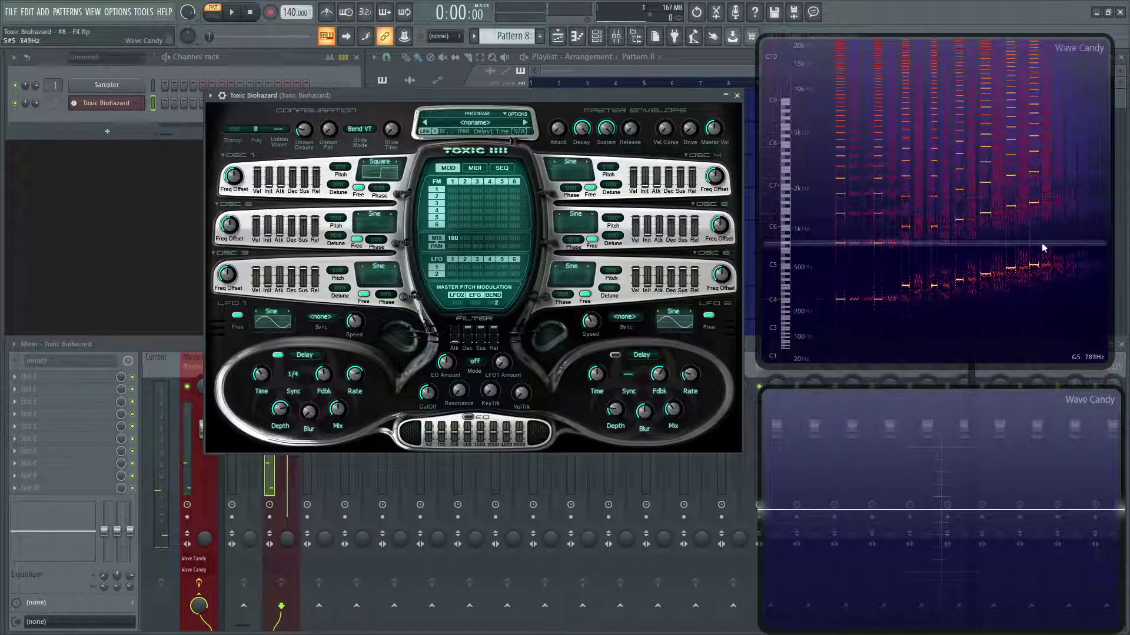
{"action": "left_click", "coordinate": [356, 378]}
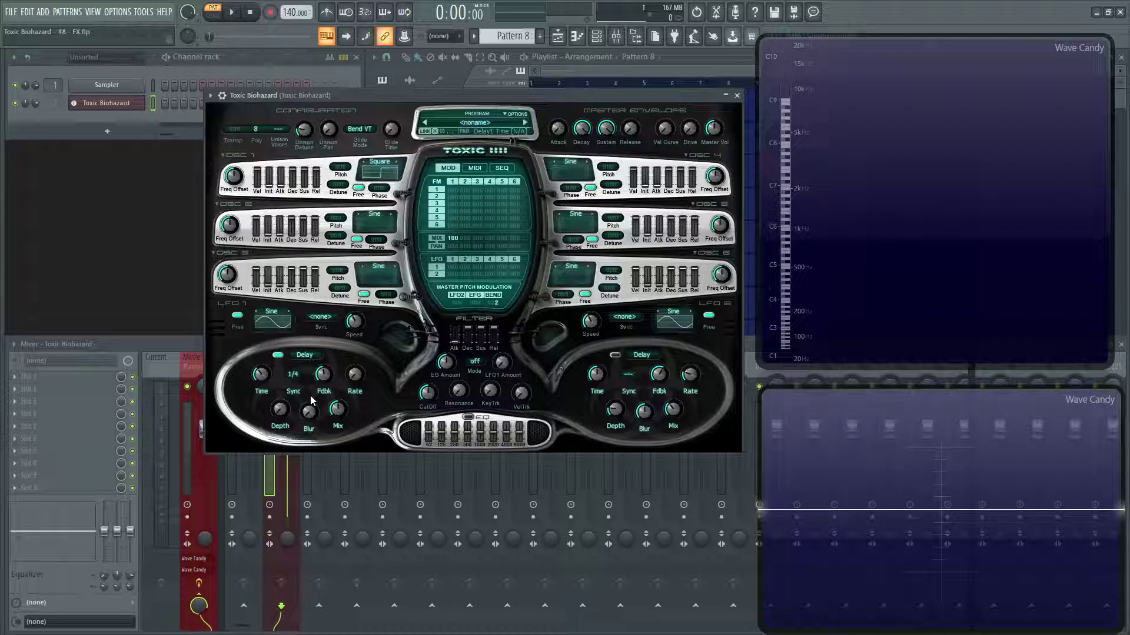
Switch the first effect unit to Chorus and adjust its depth while playing a test note
{"action": "left_click", "coordinate": [306, 356]}
{"action": "left_click", "coordinate": [344, 340]}
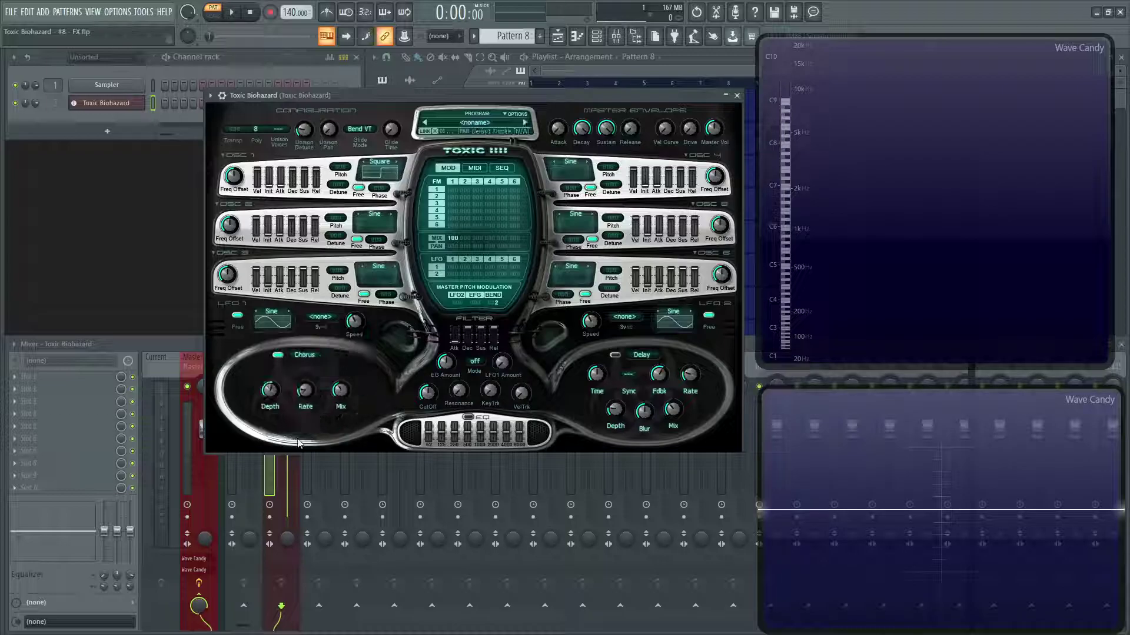
{"action": "key", "text": "q"}
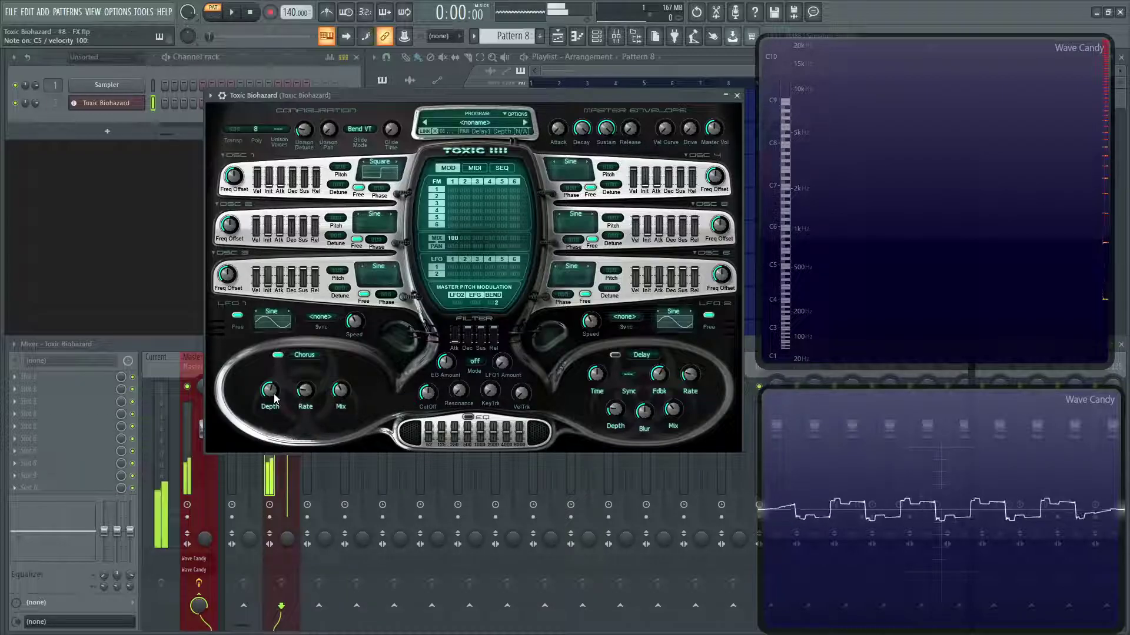
{"action": "mouse_move", "coordinate": [272, 393]}
{"action": "left_mouse_down"}
{"action": "mouse_move", "coordinate": [276, 426]}
{"action": "mouse_move", "coordinate": [275, 383]}
{"action": "left_mouse_up"}
{"action": "key", "text": "q"}
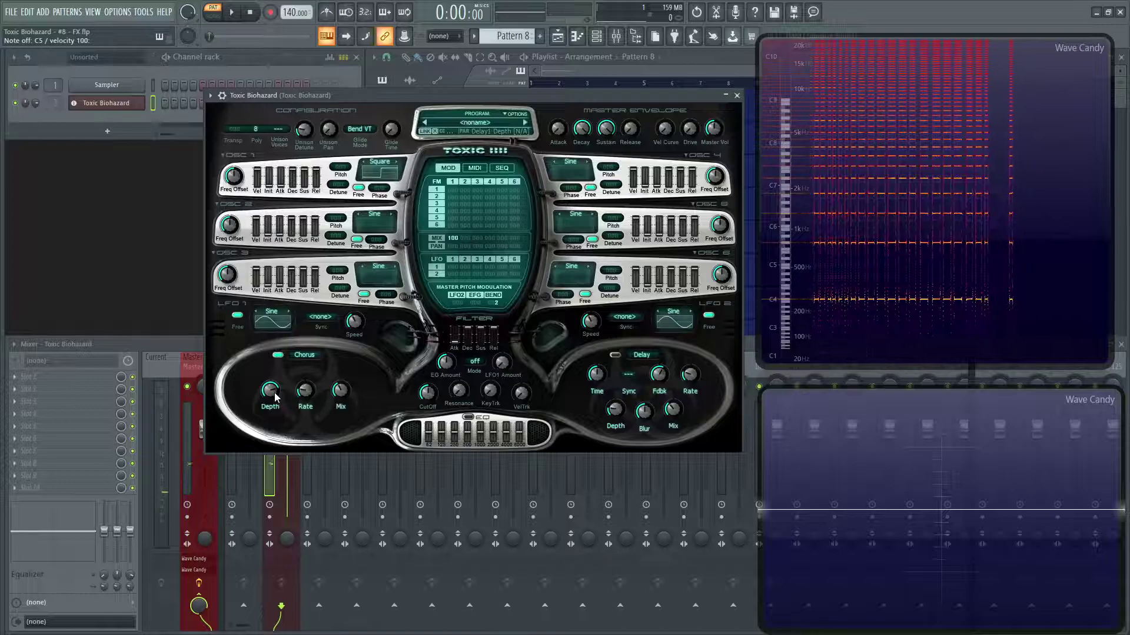
Try different rate, mix and depth amounts on the chorus while playing notes
{"action": "left_click_drag", "start_coordinate": [304, 391], "coordinate": [304, 388]}
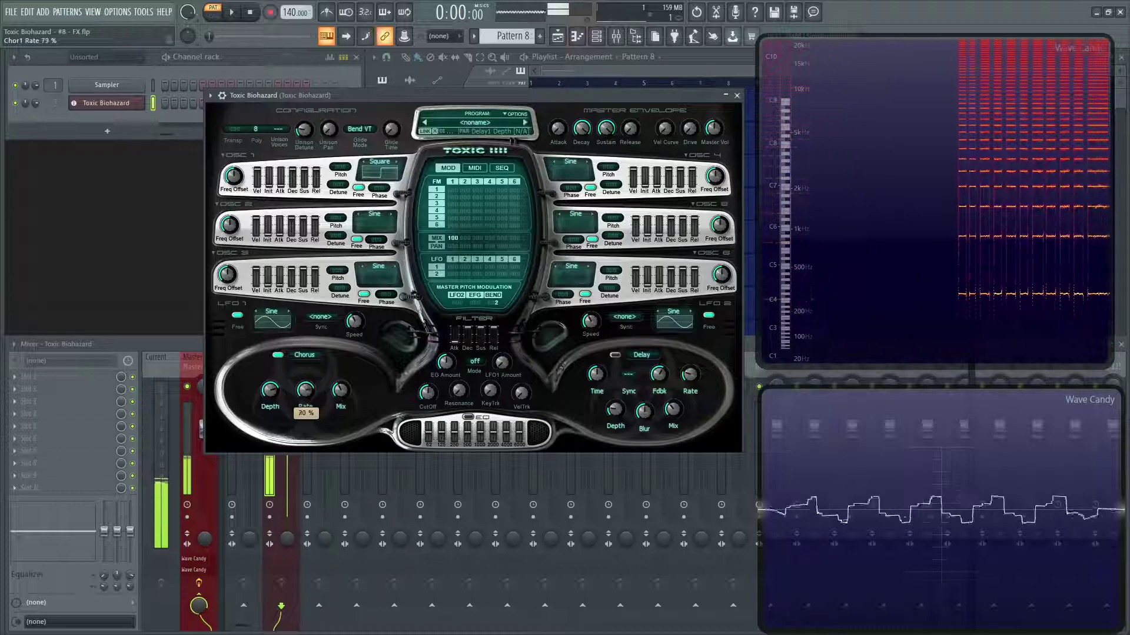
{"action": "left_click_drag", "start_coordinate": [305, 388], "coordinate": [306, 406]}
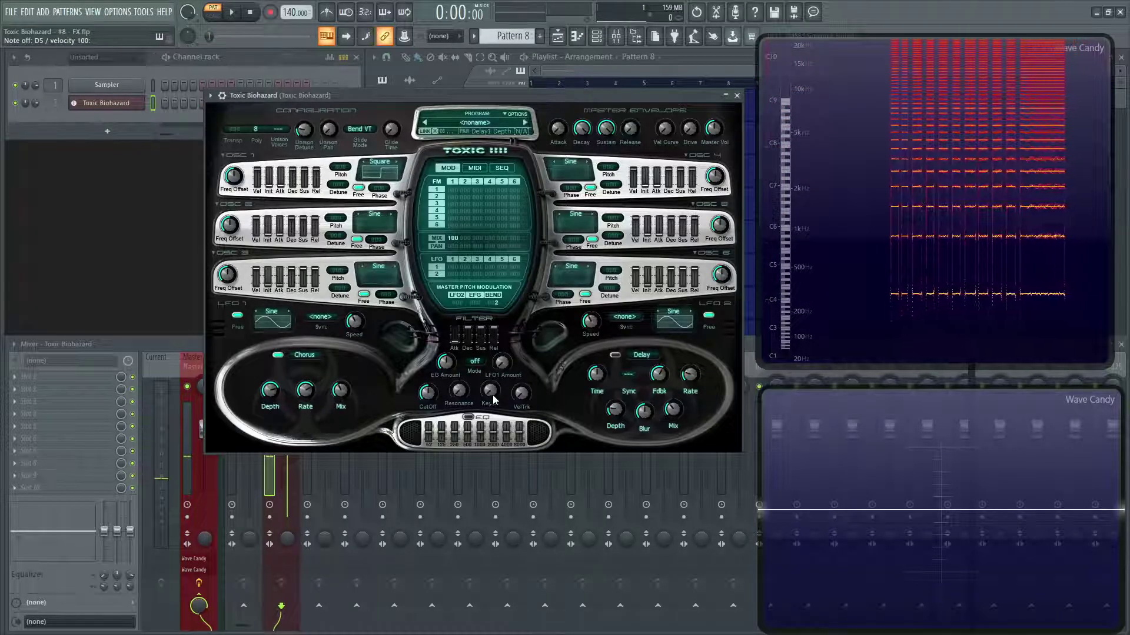
{"action": "left_click_drag", "start_coordinate": [305, 390], "coordinate": [340, 382]}
{"action": "left_click_drag", "start_coordinate": [270, 390], "coordinate": [270, 395]}
{"action": "mouse_move", "coordinate": [341, 390]}
{"action": "left_mouse_down"}
{"action": "mouse_move", "coordinate": [340, 369]}
{"action": "mouse_move", "coordinate": [340, 383]}
{"action": "left_mouse_up"}
{"action": "left_click_drag", "start_coordinate": [270, 393], "coordinate": [270, 388]}
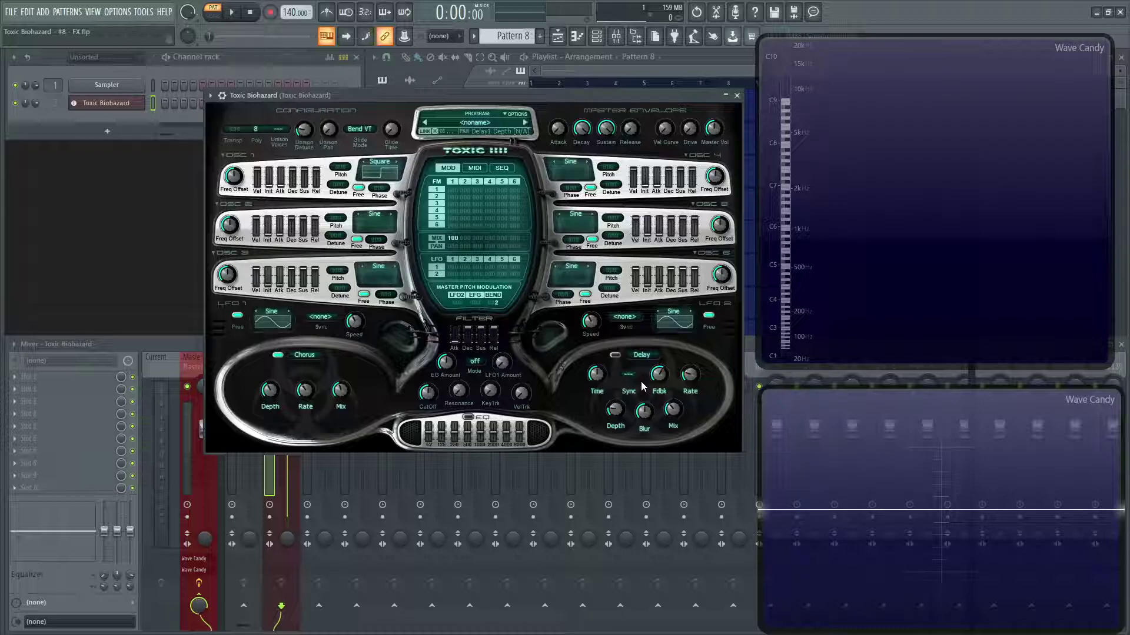
Switch the first effect unit to Reverb
{"action": "left_click", "coordinate": [311, 357]}
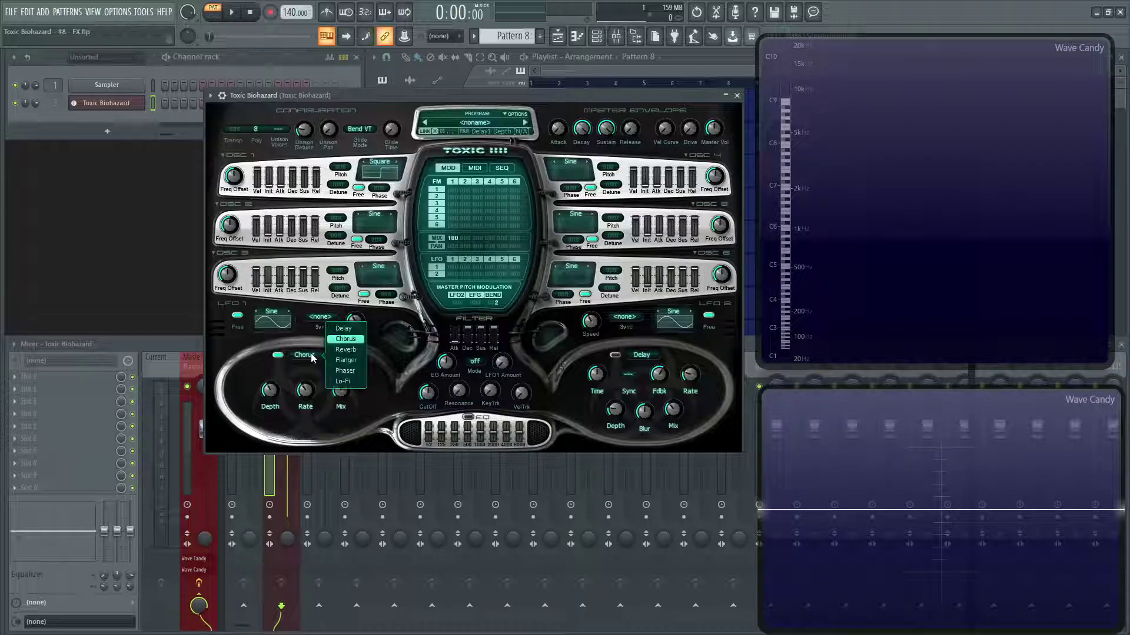
{"action": "left_click", "coordinate": [347, 350]}
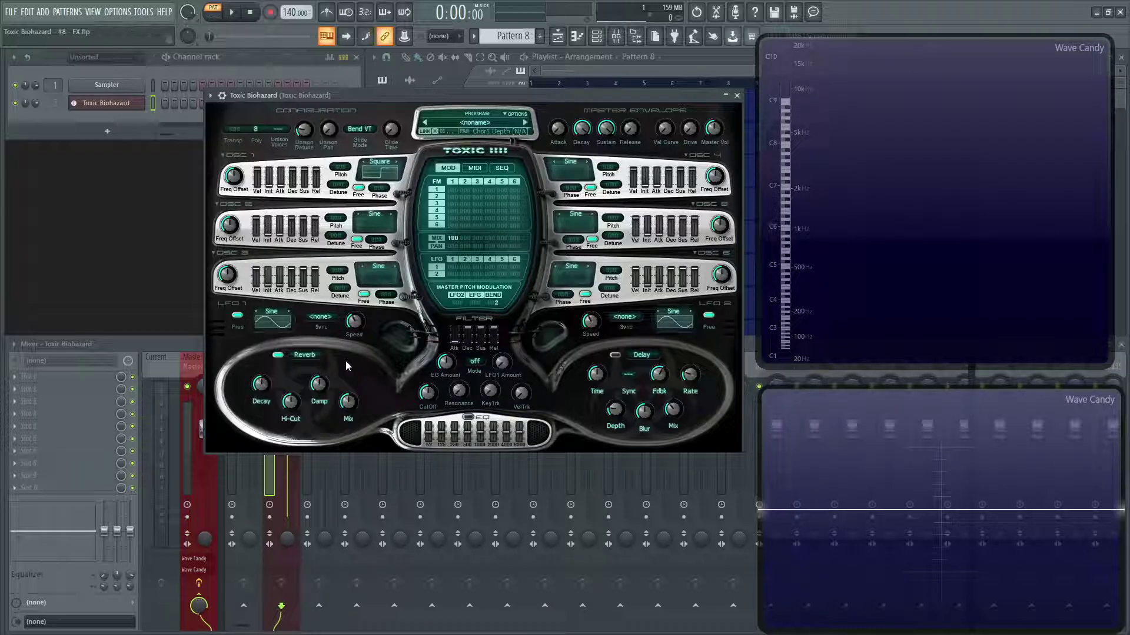
Play a few test notes through the reverb on the first effect unit
{"action": "key", "text": "q"}
{"action": "key", "text": "q"}
{"action": "key", "text": "q"}
{"action": "key", "text": "q"}
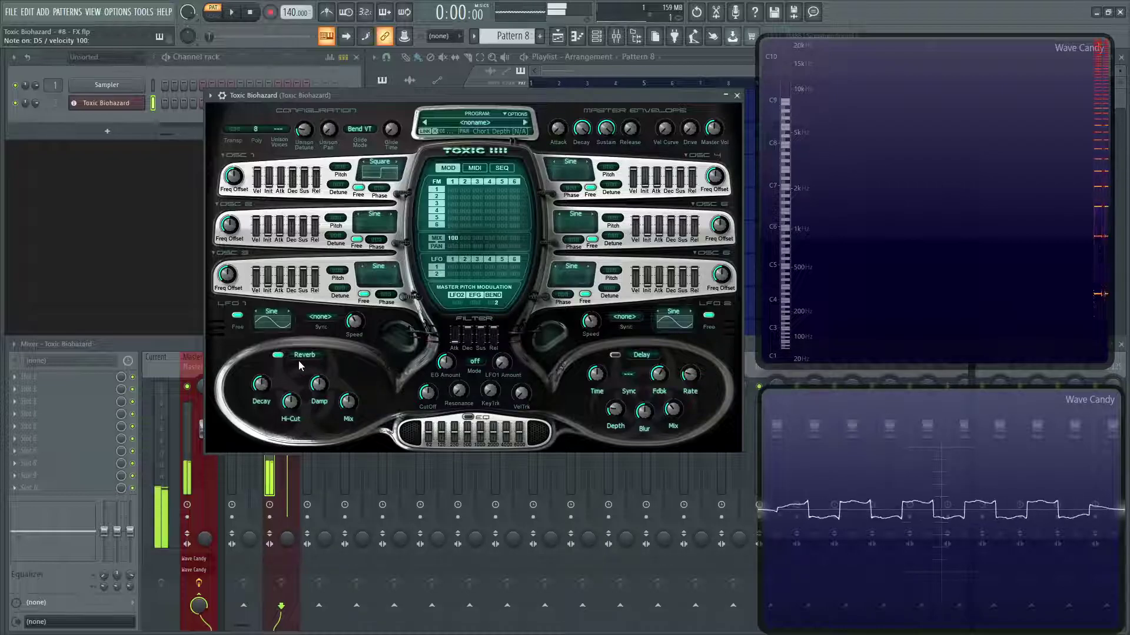
{"action": "key", "text": "t"}
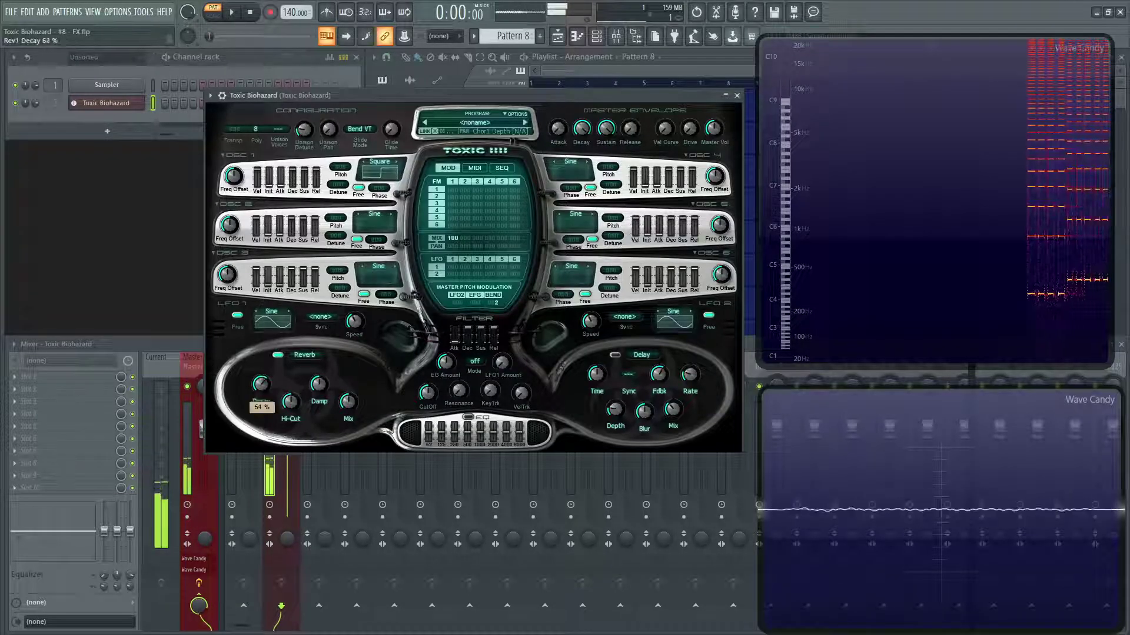
Try a reverb decay of about 91% while playing notes, and bring it down to about 58%
{"action": "left_click_drag", "start_coordinate": [264, 389], "coordinate": [263, 381]}
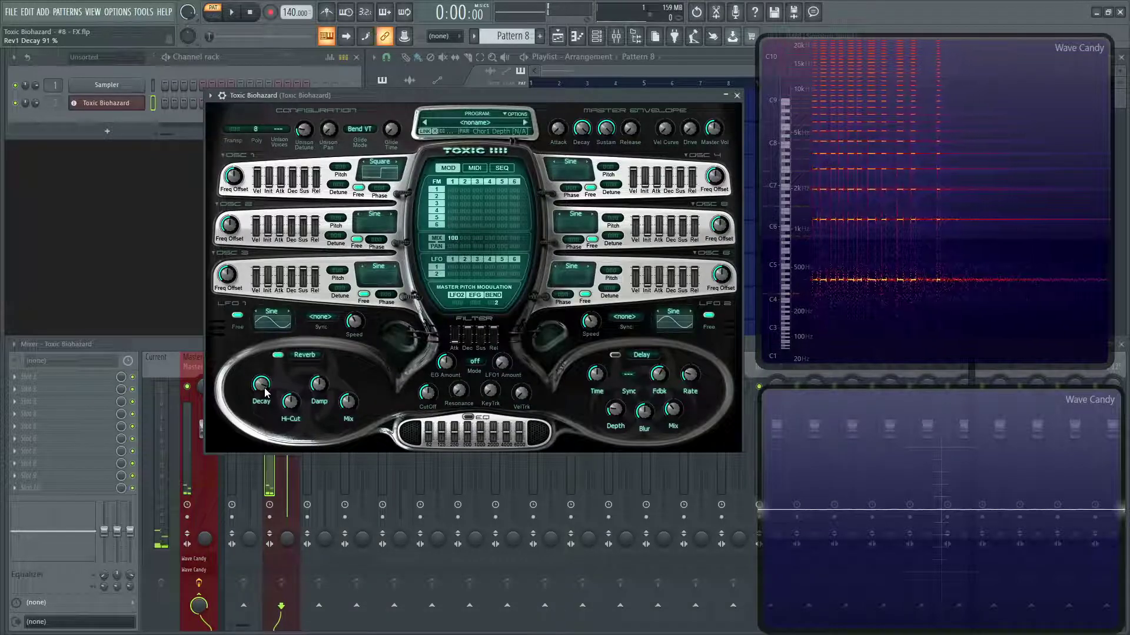
{"action": "left_click_drag", "start_coordinate": [265, 393], "coordinate": [266, 393]}
{"action": "key", "text": "e"}
{"action": "key", "text": "t"}
{"action": "key", "text": "w"}
{"action": "key", "text": "e"}
{"action": "key", "text": "t"}
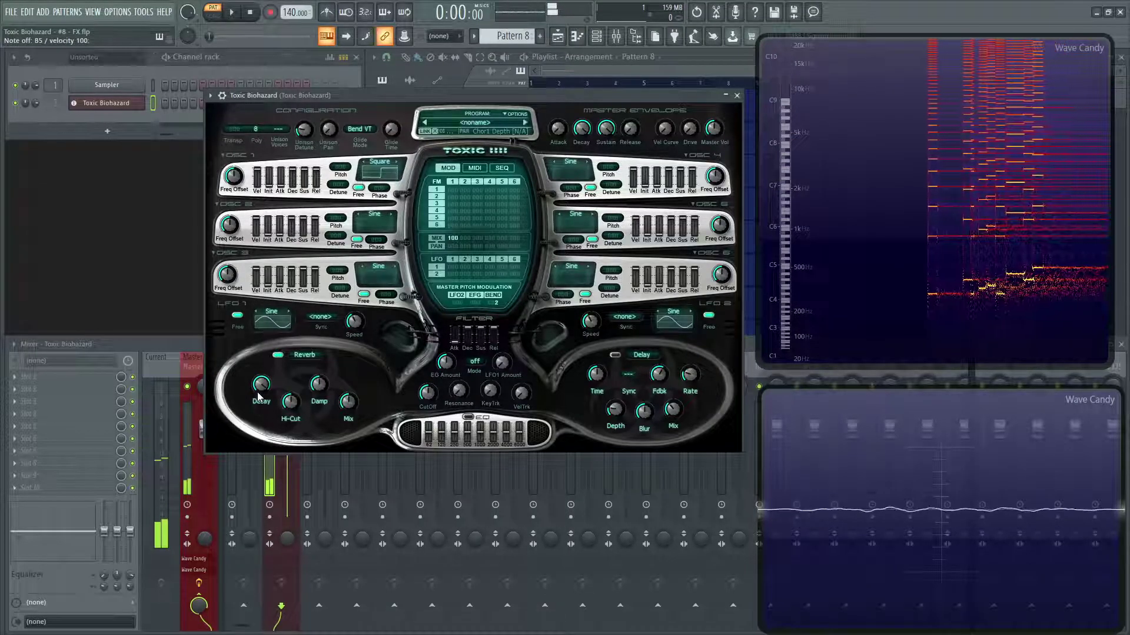
{"action": "mouse_move", "coordinate": [260, 388]}
{"action": "left_mouse_down"}
{"action": "mouse_move", "coordinate": [261, 407]}
{"action": "mouse_move", "coordinate": [309, 418]}
{"action": "mouse_move", "coordinate": [264, 393]}
{"action": "left_mouse_up"}
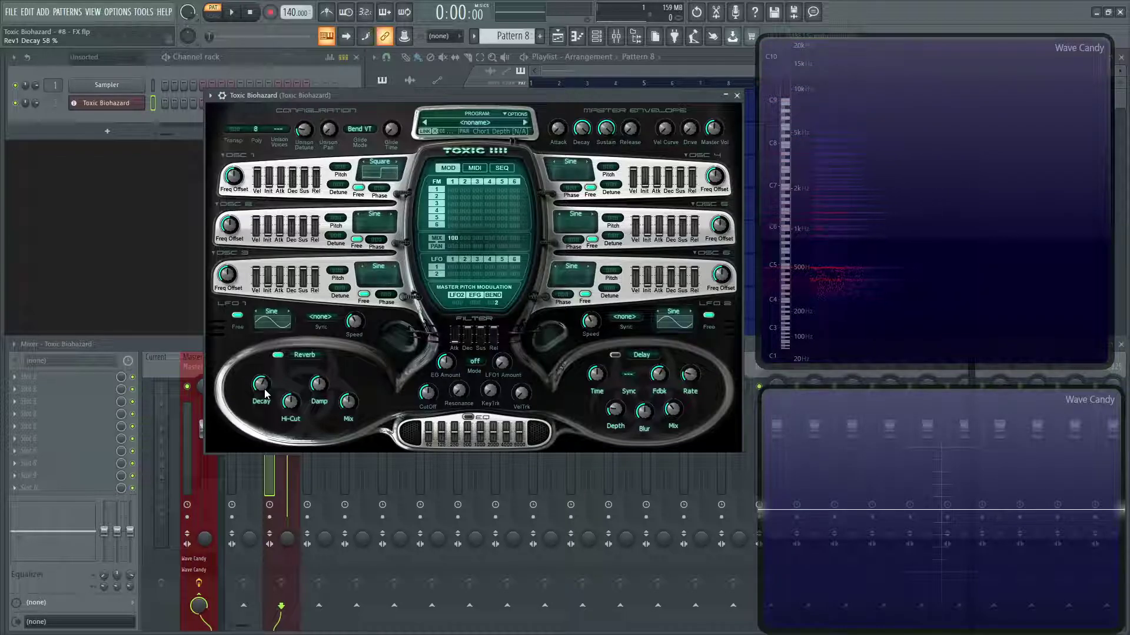
Compare the reverb's hi-cut at about 10% and about 93% while playing notes, ending on a lower amount
{"action": "left_click_drag", "start_coordinate": [292, 407], "coordinate": [294, 404]}
{"action": "key", "text": "w"}
{"action": "key", "text": "w"}
{"action": "key", "text": "w"}
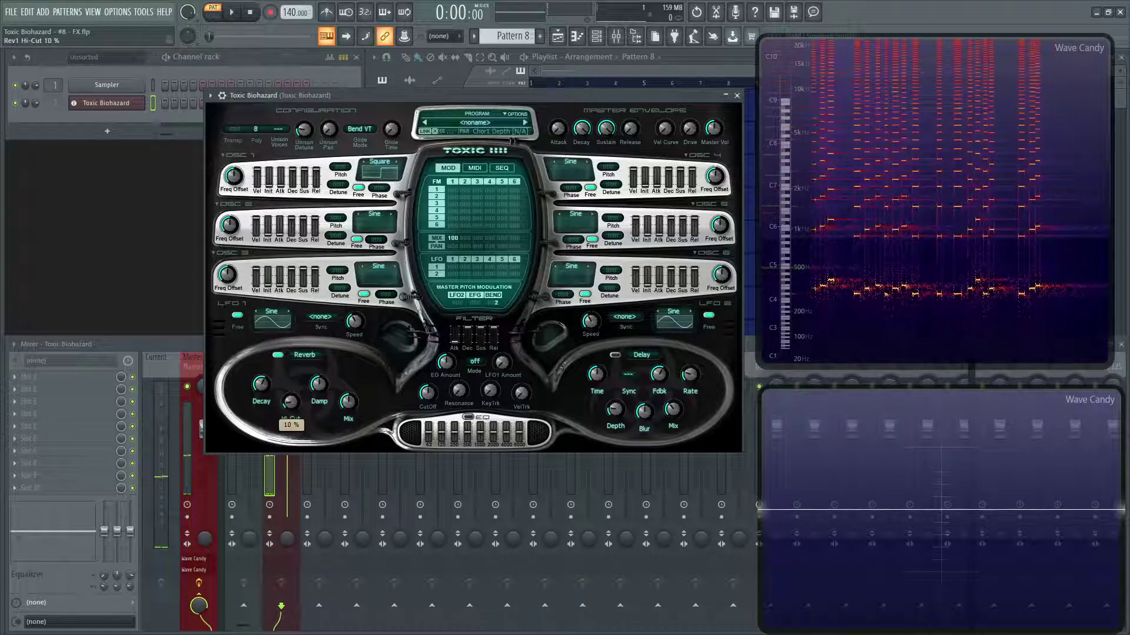
{"action": "key", "text": "b"}
{"action": "key", "text": "b"}
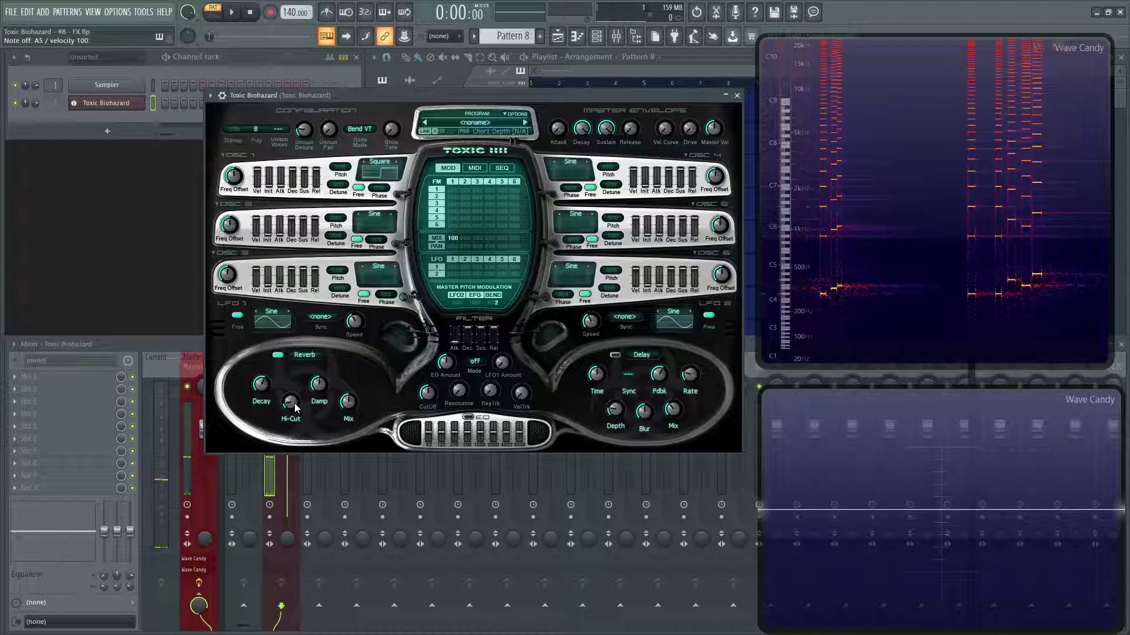
{"action": "left_click_drag", "start_coordinate": [291, 401], "coordinate": [290, 376]}
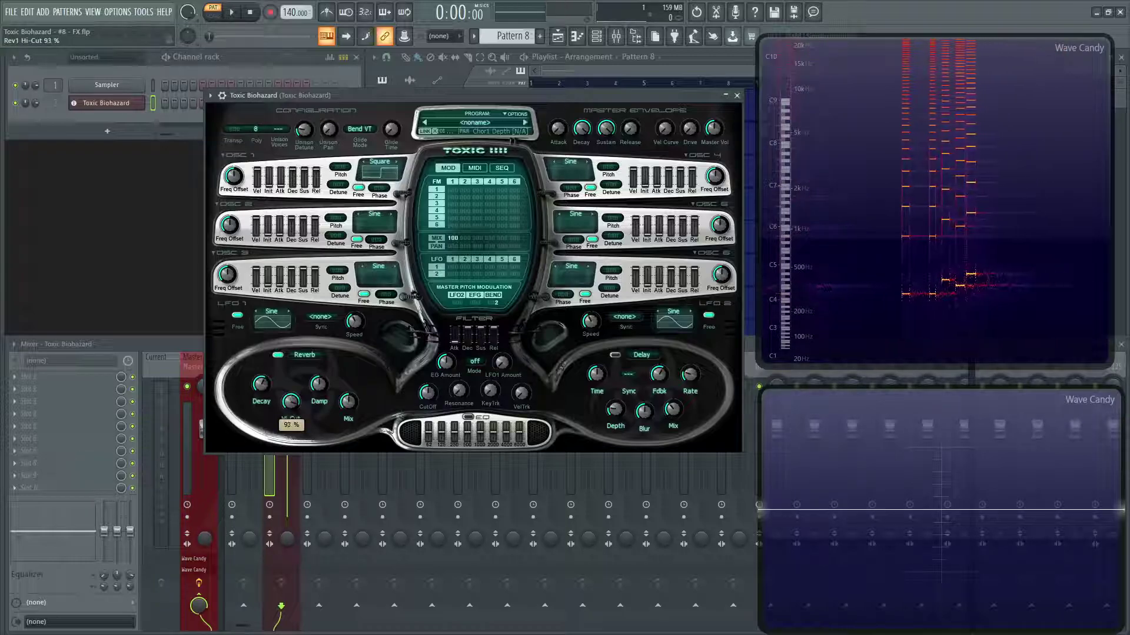
{"action": "key", "text": "w"}
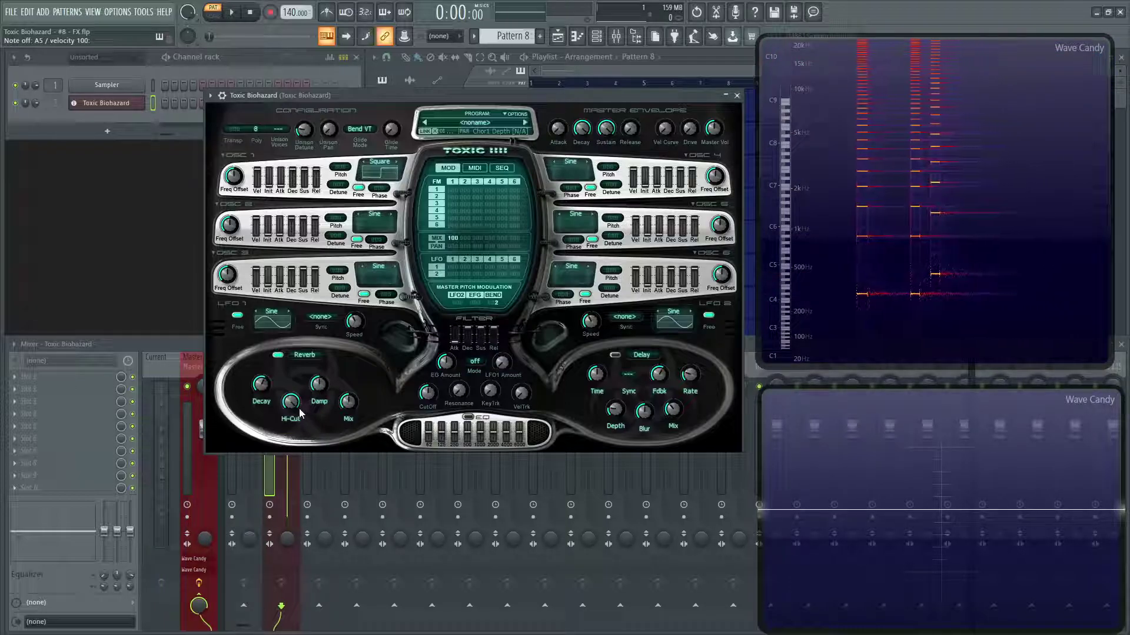
{"action": "left_click_drag", "start_coordinate": [290, 401], "coordinate": [297, 407]}
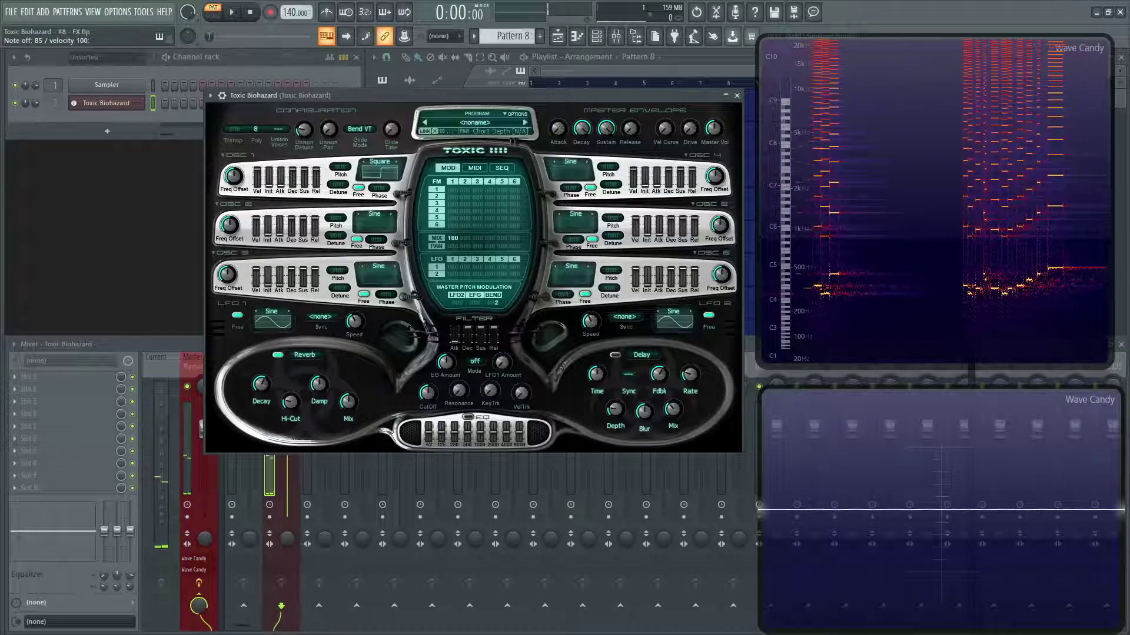
Vary the reverb's damping around 56% and fine-tune its hi-cut while playing notes
{"action": "mouse_move", "coordinate": [319, 384]}
{"action": "left_mouse_down"}
{"action": "mouse_move", "coordinate": [319, 369]}
{"action": "mouse_move", "coordinate": [323, 392]}
{"action": "left_mouse_up"}
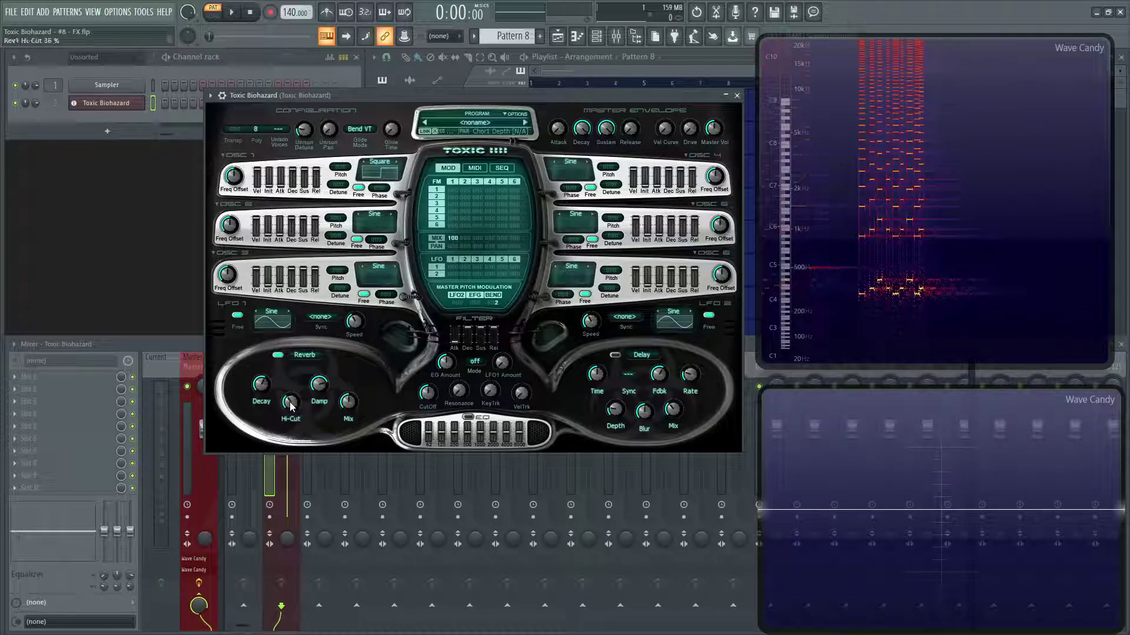
{"action": "mouse_move", "coordinate": [291, 406]}
{"action": "left_mouse_down"}
{"action": "mouse_move", "coordinate": [291, 374]}
{"action": "mouse_move", "coordinate": [306, 404]}
{"action": "left_mouse_up"}
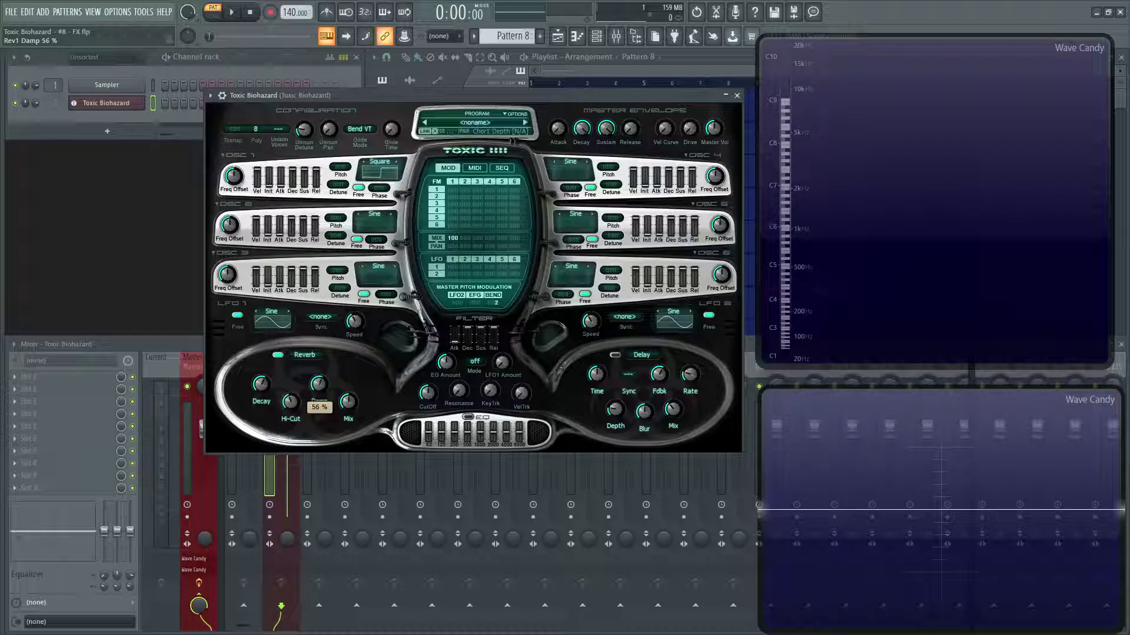
{"action": "left_click", "coordinate": [322, 388]}
{"action": "key", "text": "w"}
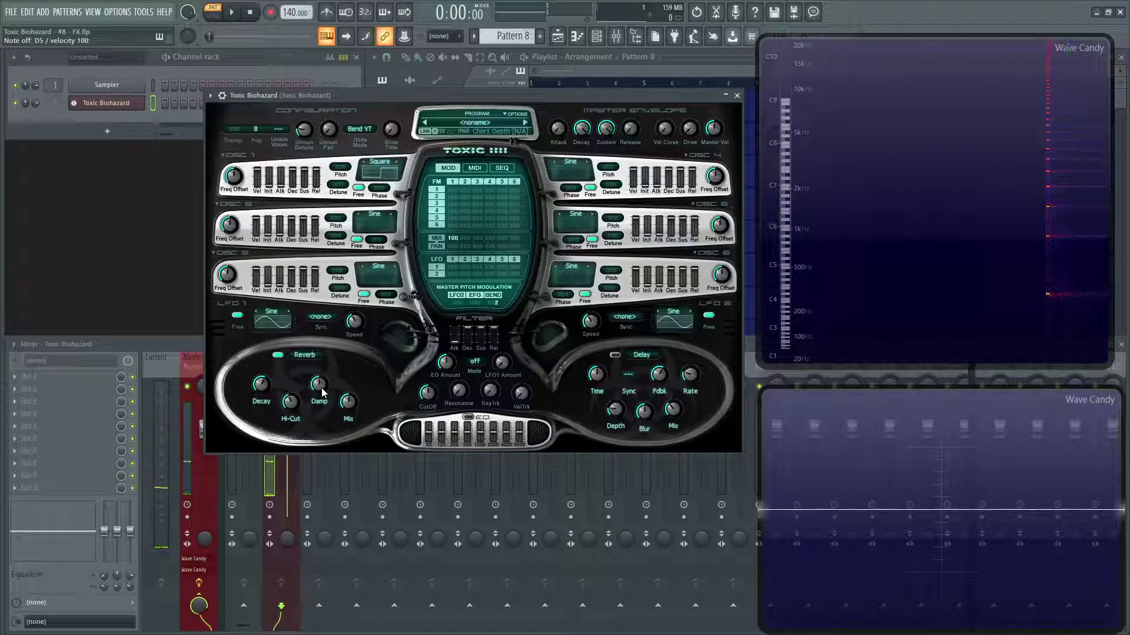
{"action": "left_click_drag", "start_coordinate": [327, 385], "coordinate": [320, 392]}
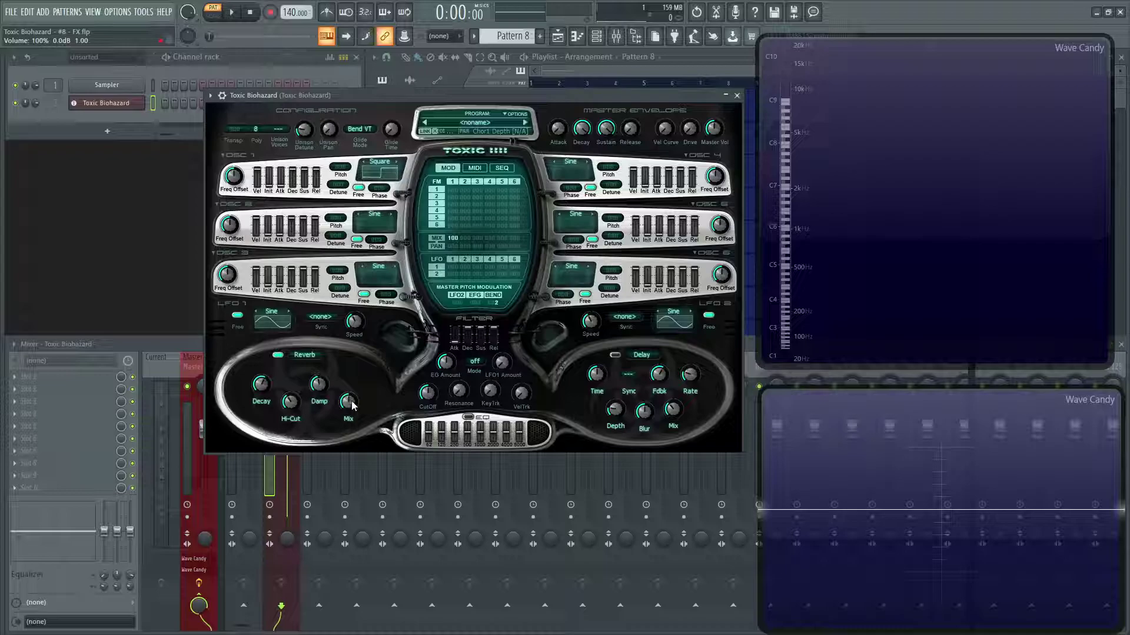
Switch the first effect unit to Flanger and play test notes
{"action": "left_click", "coordinate": [307, 356]}
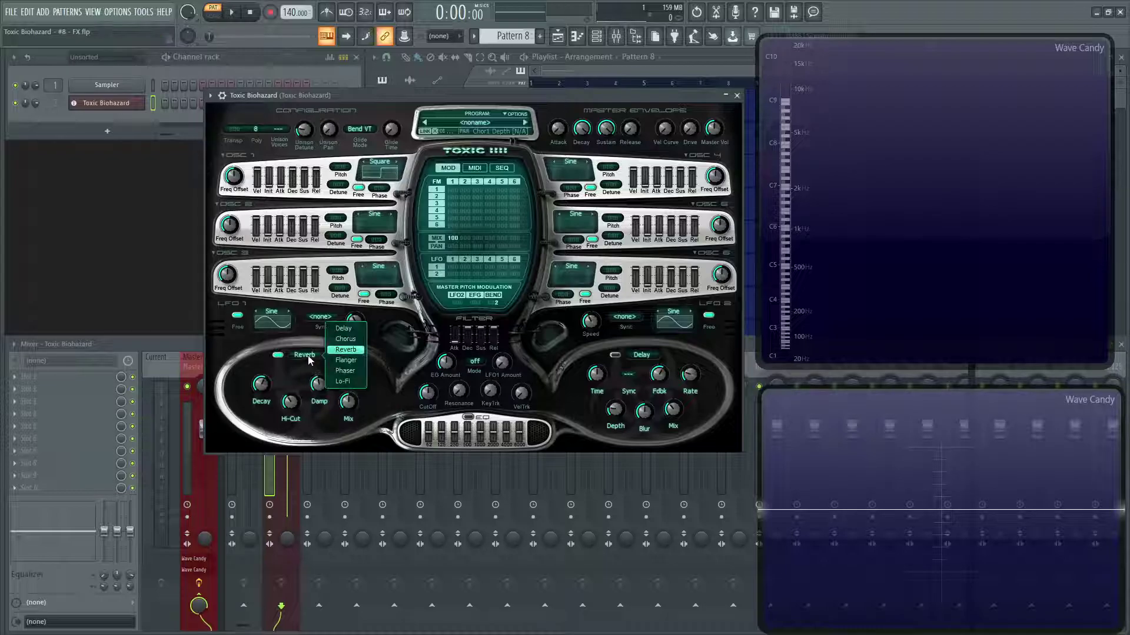
{"action": "left_click", "coordinate": [345, 360]}
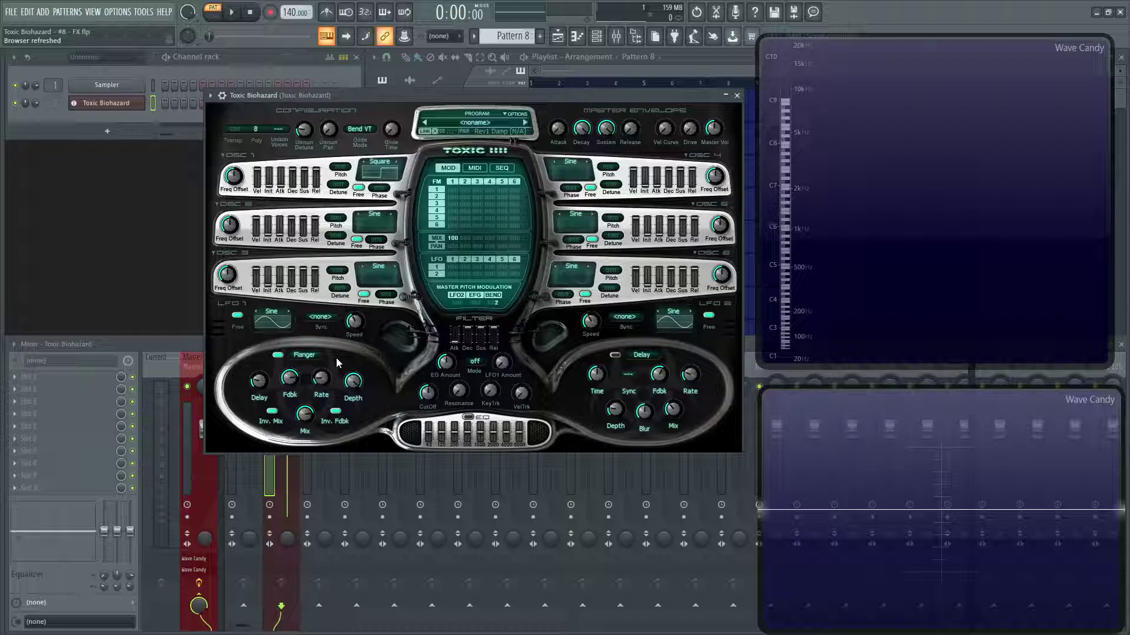
{"action": "key", "text": "r"}
{"action": "key", "text": "w"}
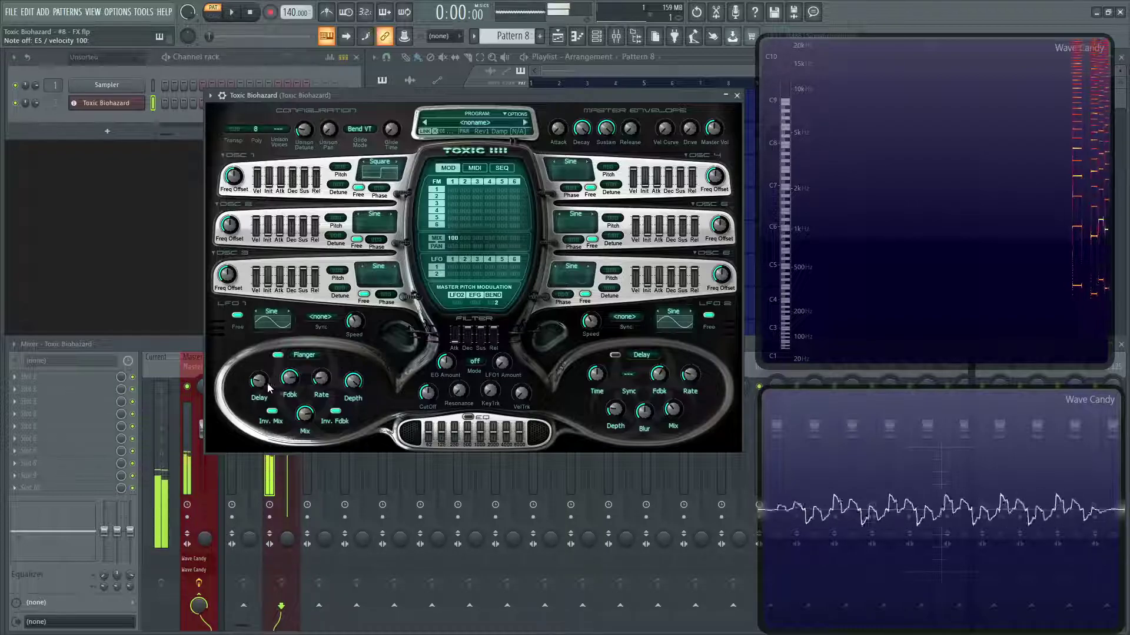
Sweep the flanger's delay between high and low amounts, and set its feedback to about 63%
{"action": "left_click", "coordinate": [259, 381]}
{"action": "left_click_drag", "start_coordinate": [259, 381], "coordinate": [268, 411]}
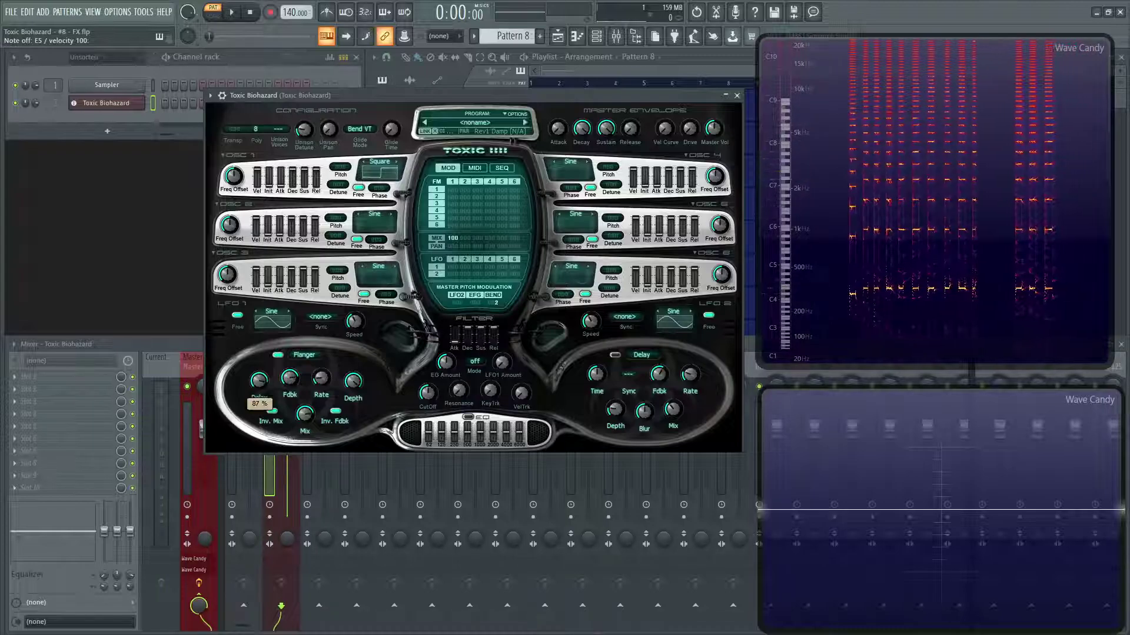
{"action": "left_click_drag", "start_coordinate": [259, 381], "coordinate": [259, 426]}
{"action": "left_click_drag", "start_coordinate": [262, 383], "coordinate": [259, 369]}
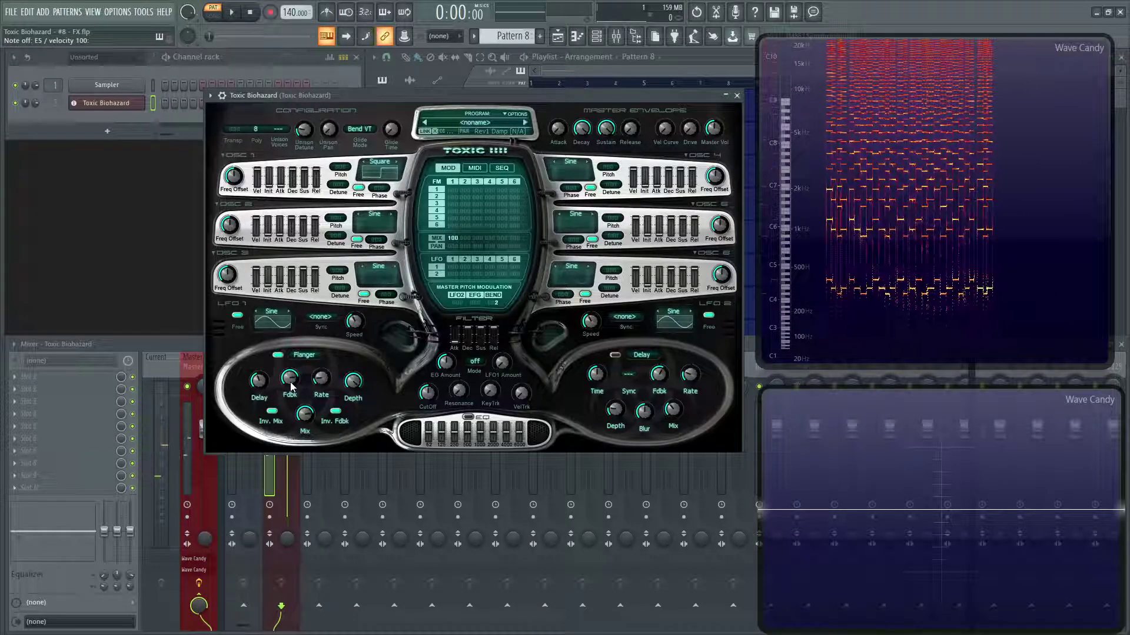
{"action": "mouse_move", "coordinate": [291, 387]}
{"action": "left_mouse_down"}
{"action": "mouse_move", "coordinate": [291, 403]}
{"action": "mouse_move", "coordinate": [284, 390]}
{"action": "left_mouse_up"}
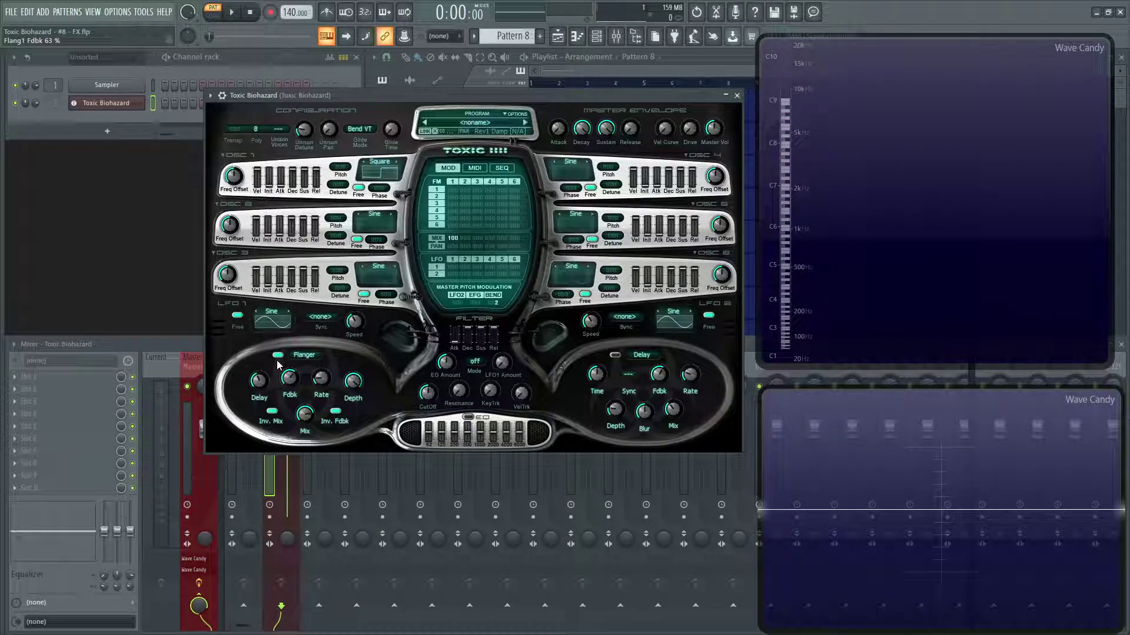
Adjust the flanger's rate and try a depth of about 97% while playing notes
{"action": "left_click", "coordinate": [321, 379]}
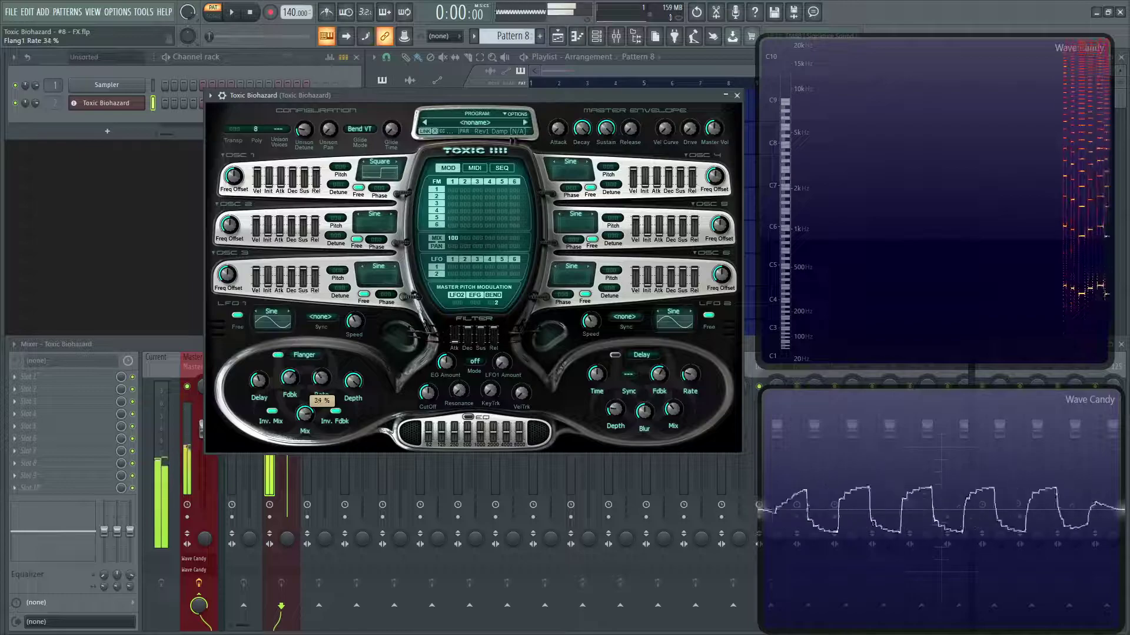
{"action": "left_click_drag", "start_coordinate": [321, 380], "coordinate": [356, 389]}
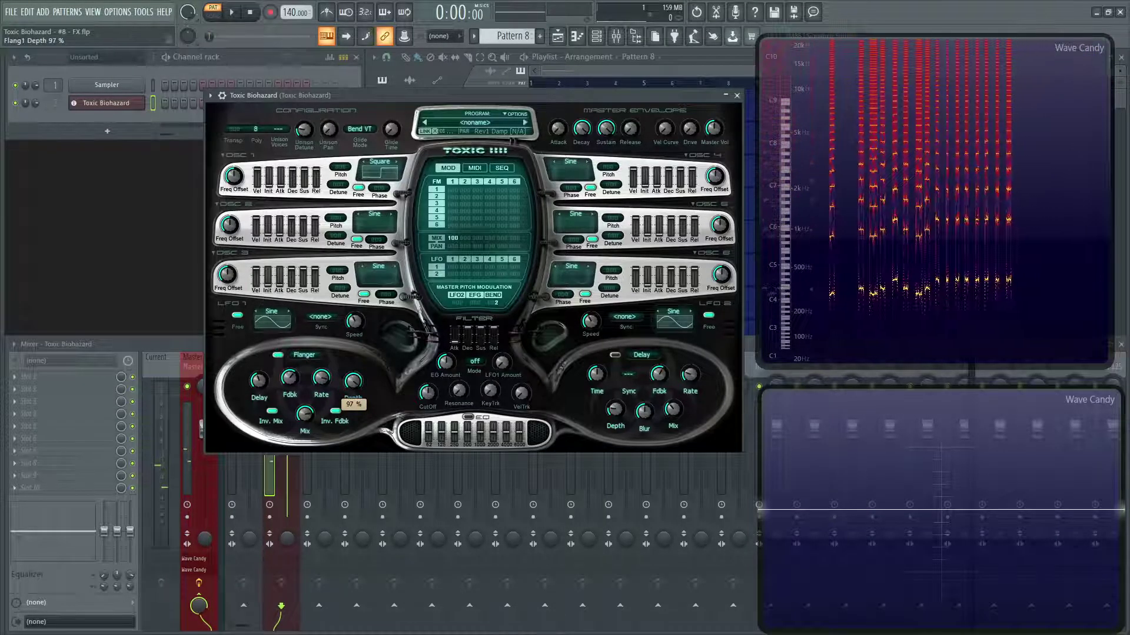
{"action": "key", "text": "e"}
{"action": "key", "text": "e"}
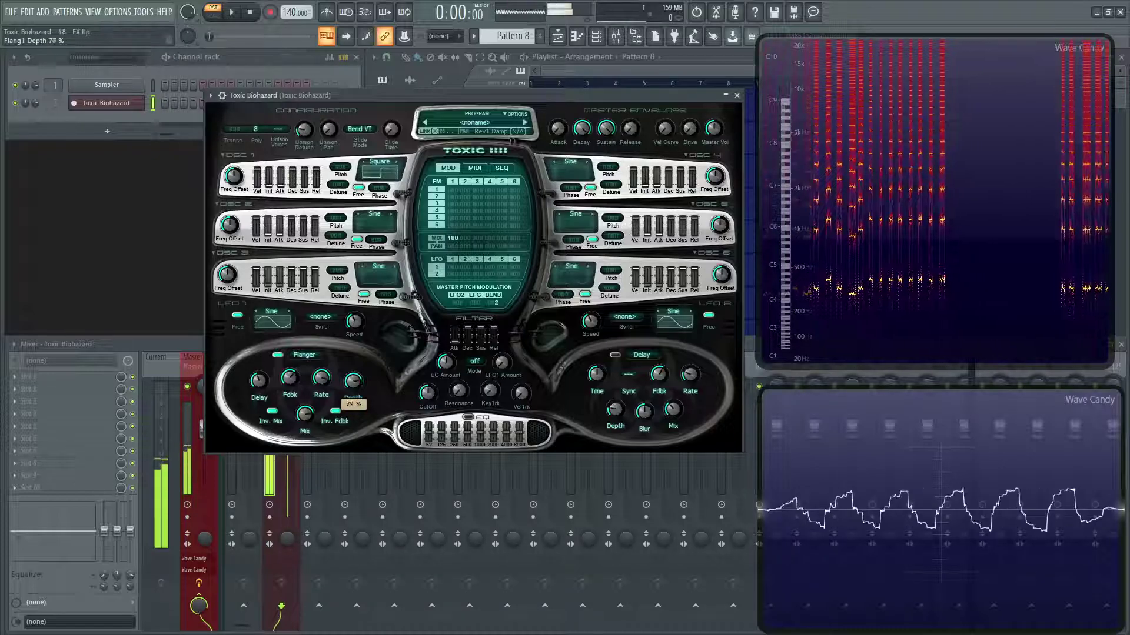
Lower the flanger's depth to about 42% while repeating a note, and reduce its mix to about 27%
{"action": "left_click_drag", "start_coordinate": [356, 389], "coordinate": [357, 409]}
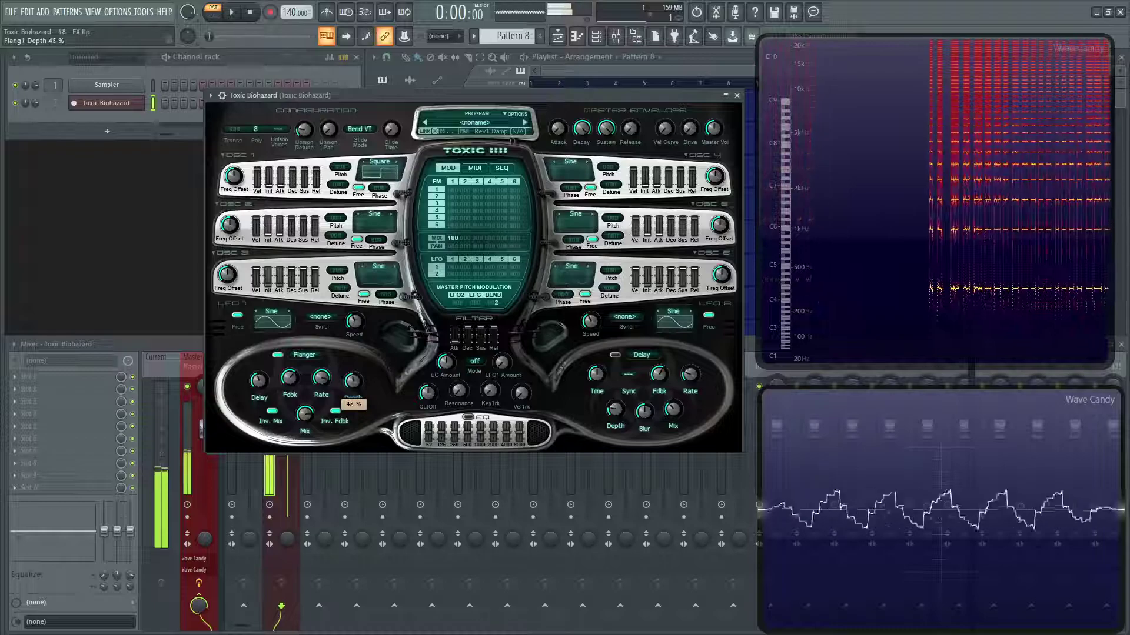
{"action": "key", "text": "t"}
{"action": "key", "text": "t"}
{"action": "key", "text": "t"}
{"action": "key", "text": "t"}
{"action": "key", "text": "t"}
{"action": "mouse_move", "coordinate": [356, 392]}
{"action": "left_mouse_down"}
{"action": "mouse_move", "coordinate": [354, 376]}
{"action": "mouse_move", "coordinate": [354, 401]}
{"action": "left_mouse_up"}
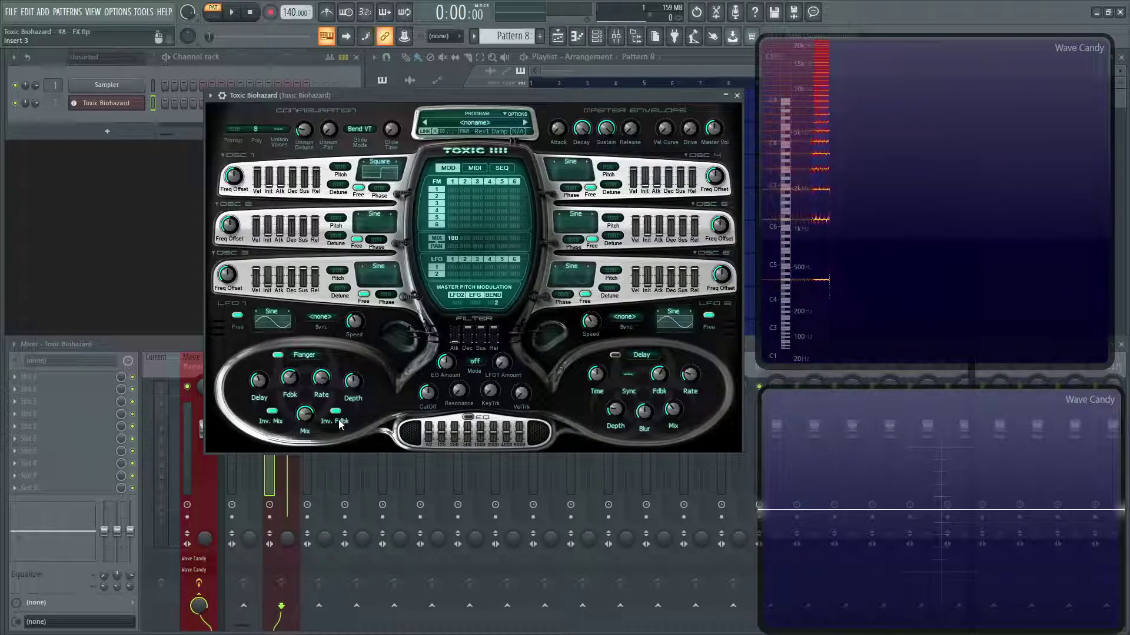
{"action": "left_click", "coordinate": [305, 415]}
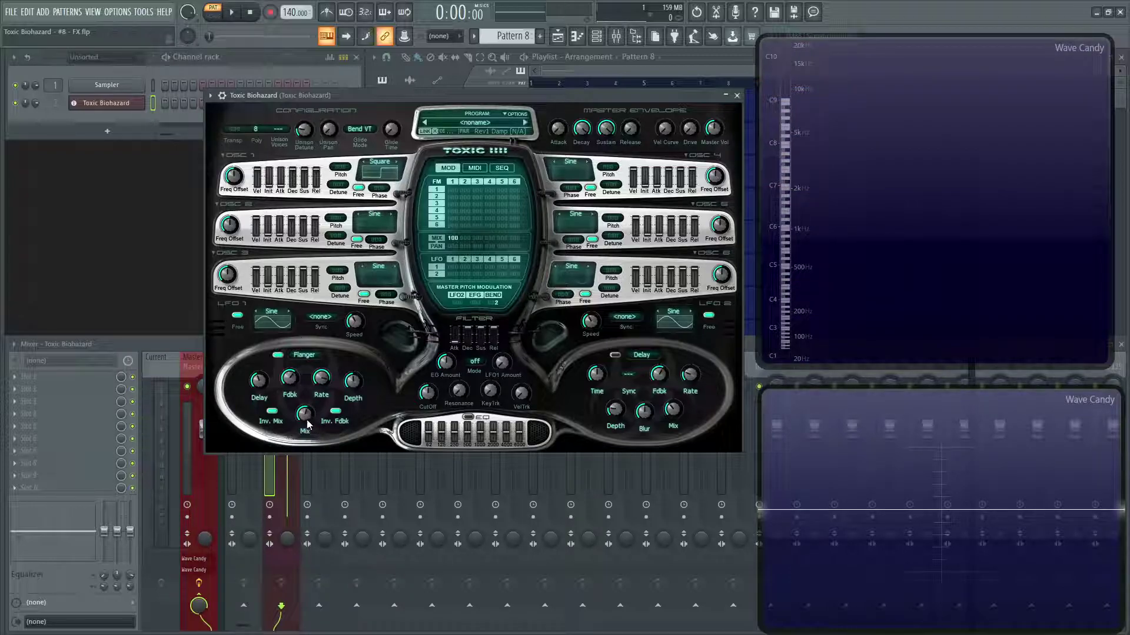
{"action": "left_click_drag", "start_coordinate": [307, 422], "coordinate": [306, 456]}
Switch the first effect unit to Phaser and play a series of high and low notes
{"action": "left_click", "coordinate": [321, 355]}
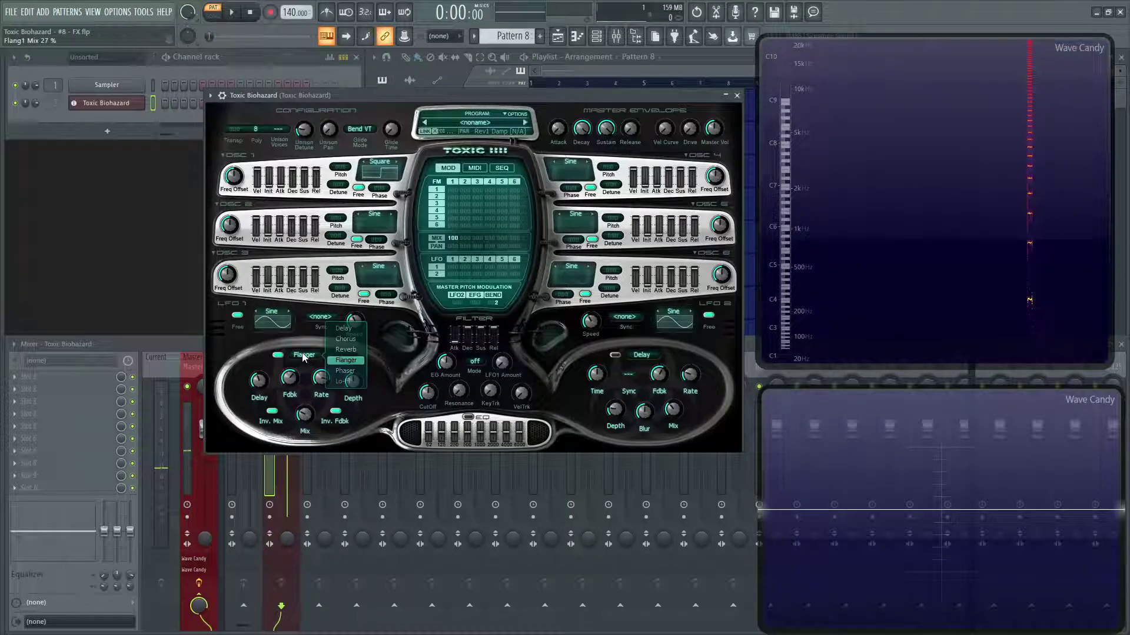
{"action": "left_click", "coordinate": [347, 371]}
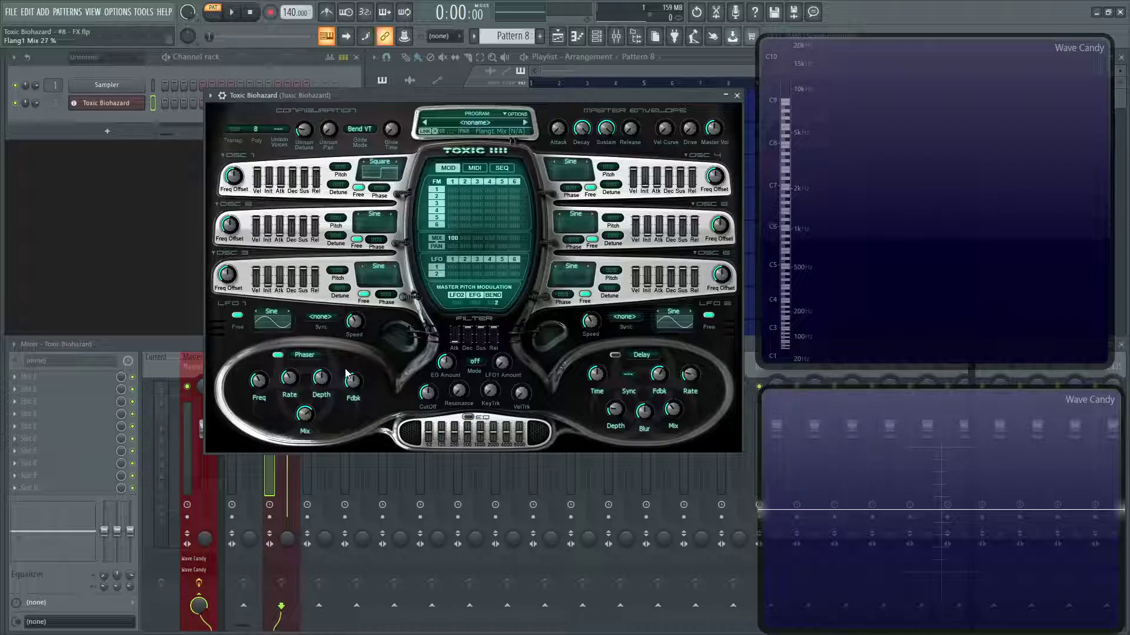
{"action": "key", "text": "w"}
{"action": "key", "text": "t"}
{"action": "key", "text": "w"}
{"action": "key", "text": "e"}
{"action": "key", "text": "r"}
{"action": "key", "text": "w"}
{"action": "key", "text": "x"}
{"action": "key", "text": "c"}
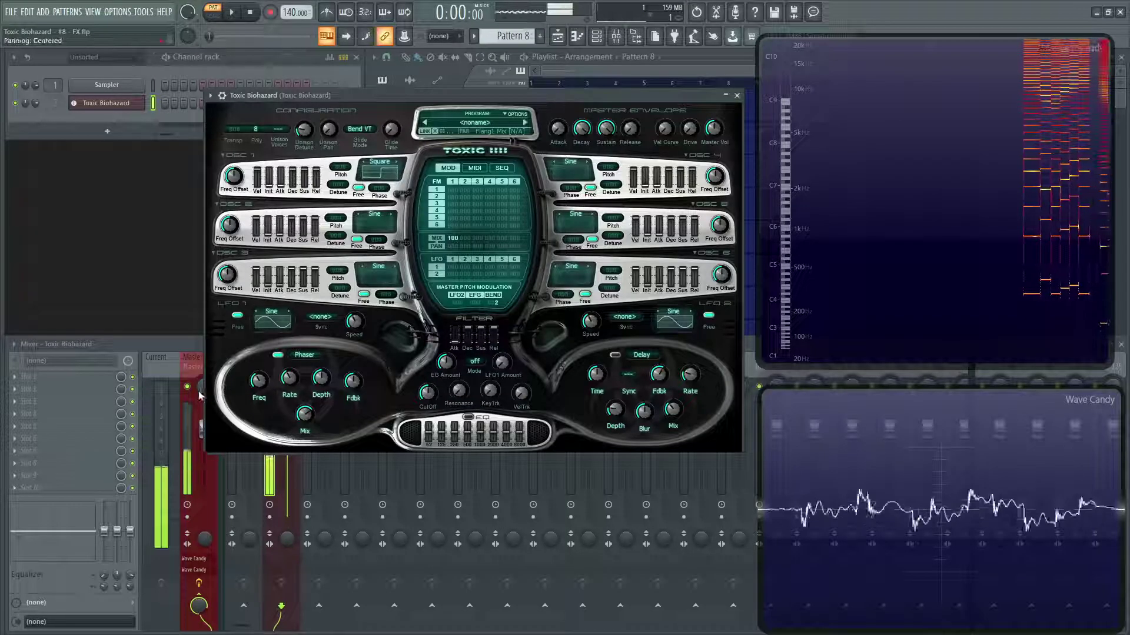
{"action": "key", "text": "b"}
{"action": "key", "text": "x"}
Vary the phaser's frequency between about 24% and 20% while playing low notes
{"action": "left_click_drag", "start_coordinate": [259, 382], "coordinate": [258, 388]}
{"action": "key", "text": "c"}
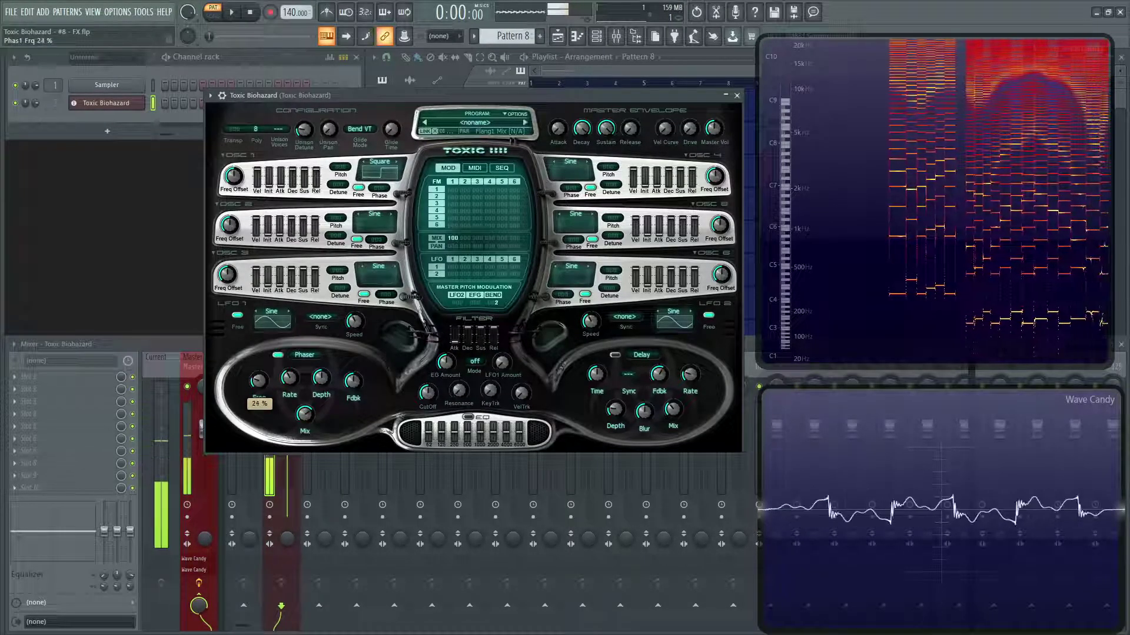
{"action": "key", "text": "x"}
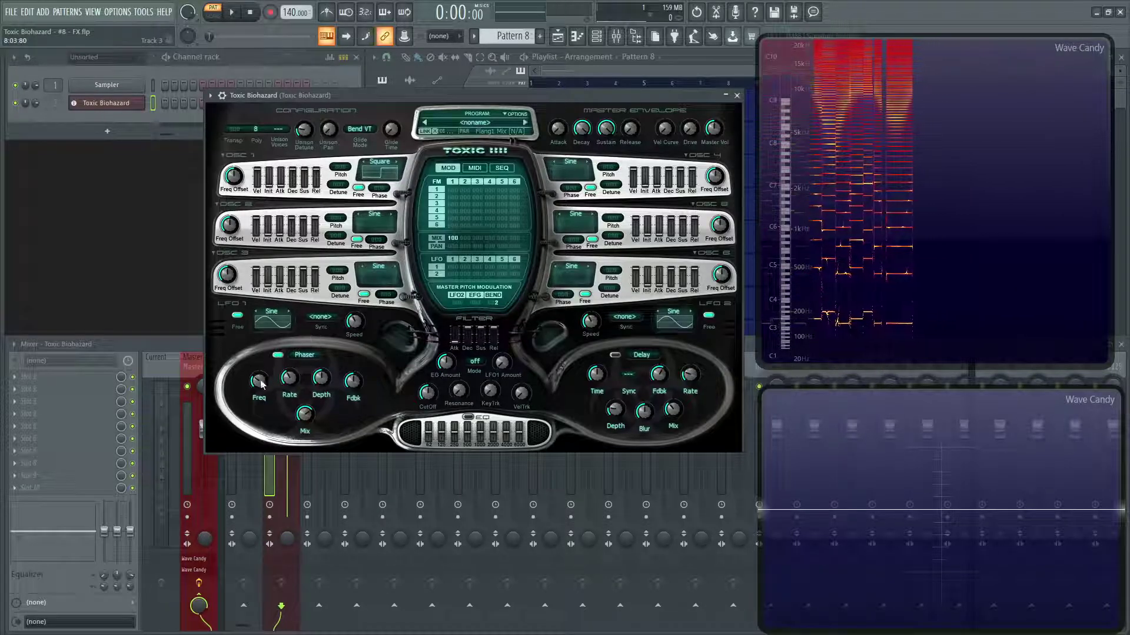
{"action": "left_click_drag", "start_coordinate": [258, 380], "coordinate": [259, 381]}
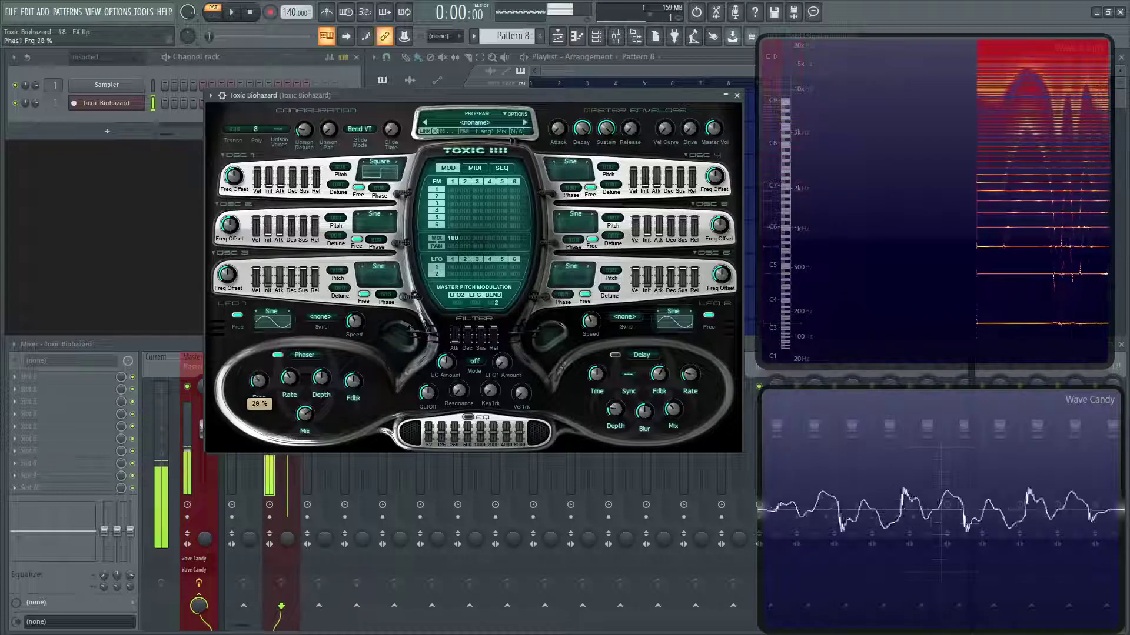
Try a phaser rate of about 94%, lower it again, and adjust the depth while holding a low note
{"action": "left_click_drag", "start_coordinate": [258, 381], "coordinate": [289, 377]}
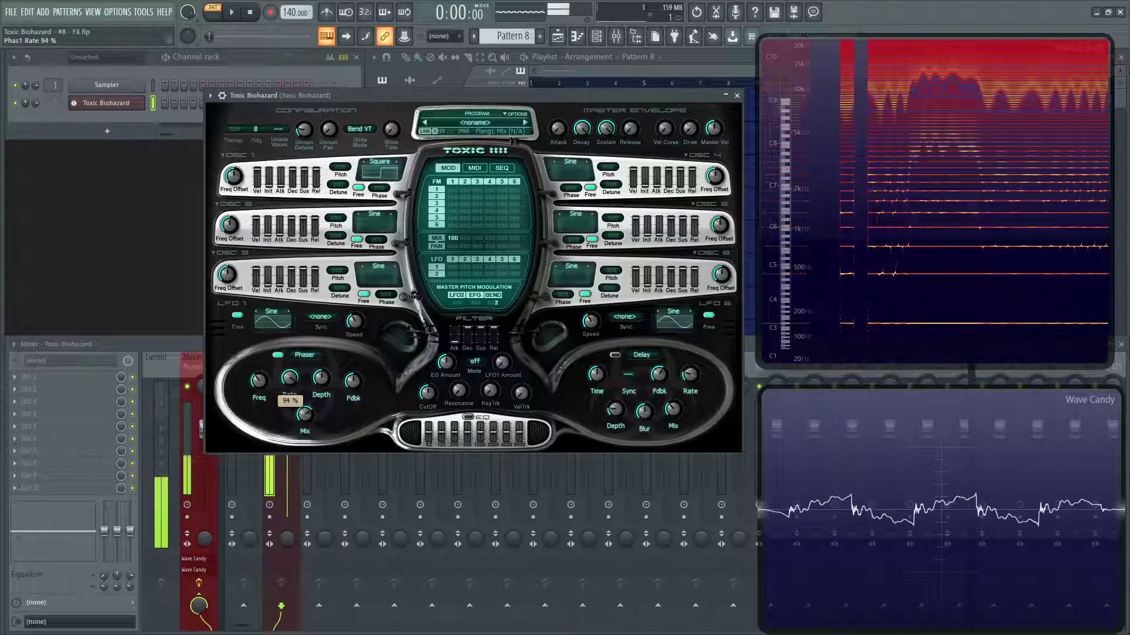
{"action": "left_click_drag", "start_coordinate": [289, 377], "coordinate": [289, 389]}
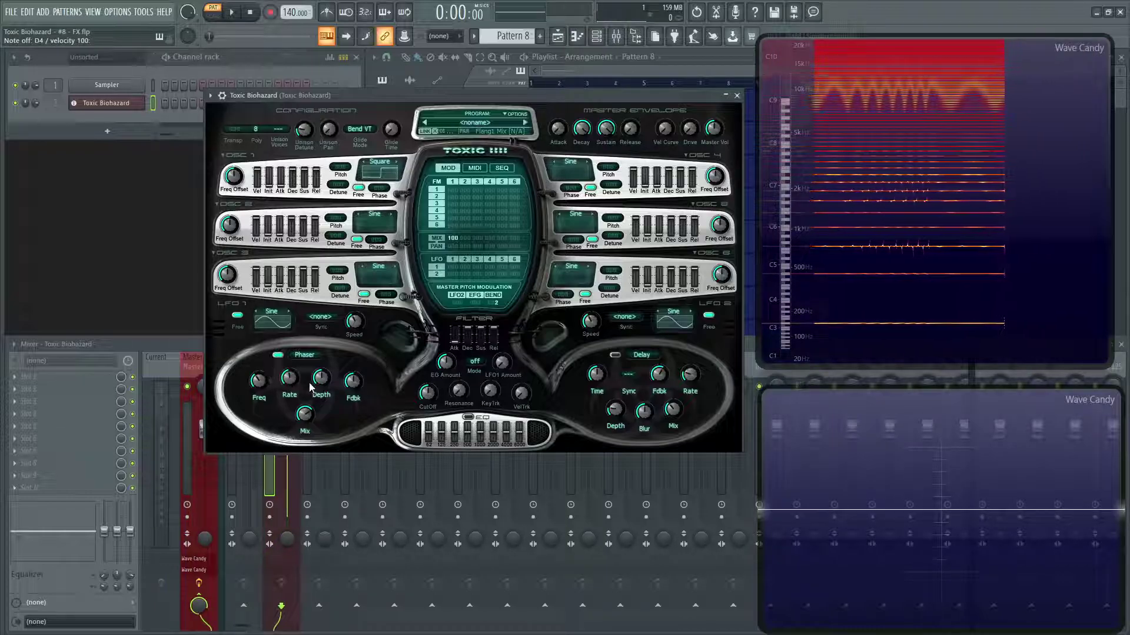
{"action": "key", "text": "x"}
{"action": "left_click_drag", "start_coordinate": [323, 385], "coordinate": [323, 387]}
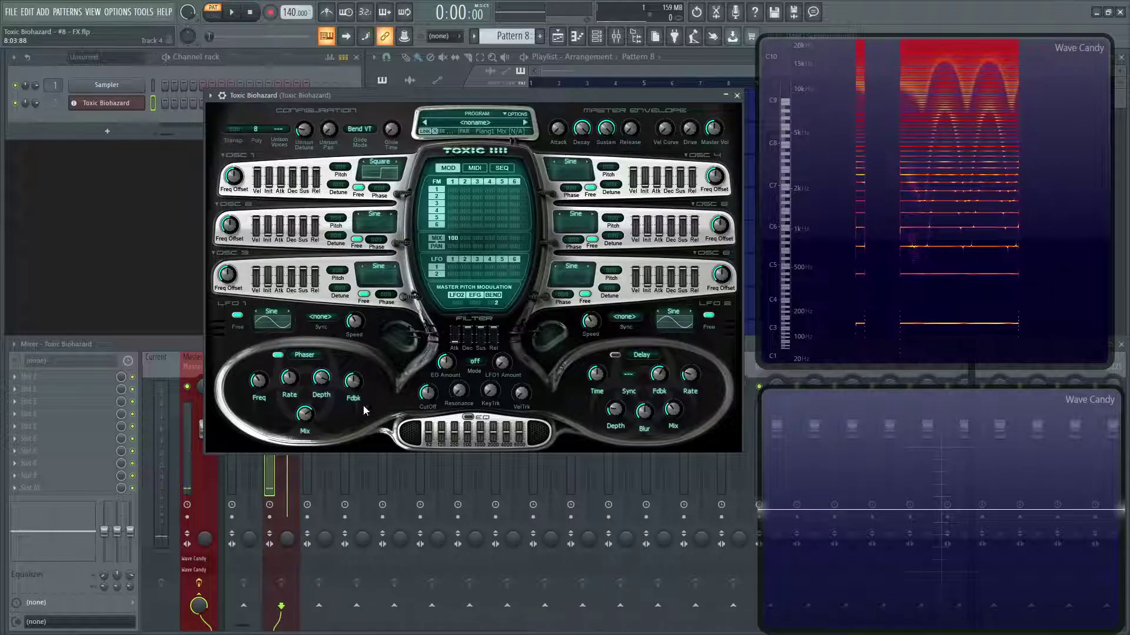
Adjust the phaser's depth and rate while playing sustained low notes
{"action": "mouse_move", "coordinate": [321, 377]}
{"action": "left_mouse_down"}
{"action": "mouse_move", "coordinate": [322, 409]}
{"action": "mouse_move", "coordinate": [321, 376]}
{"action": "left_mouse_up"}
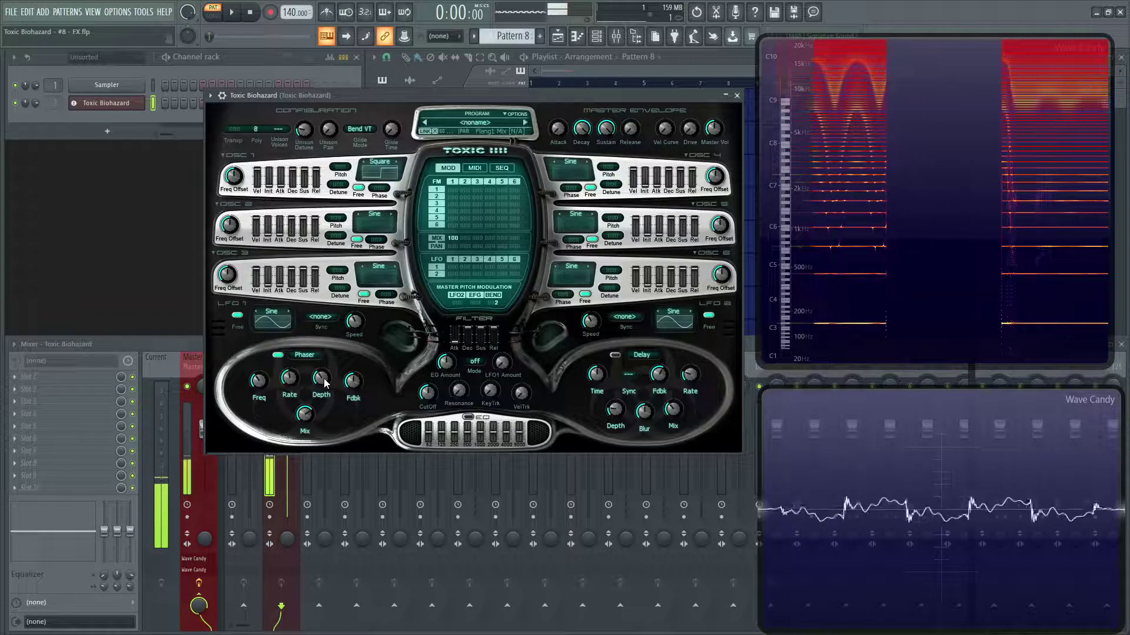
{"action": "left_click_drag", "start_coordinate": [325, 381], "coordinate": [296, 393]}
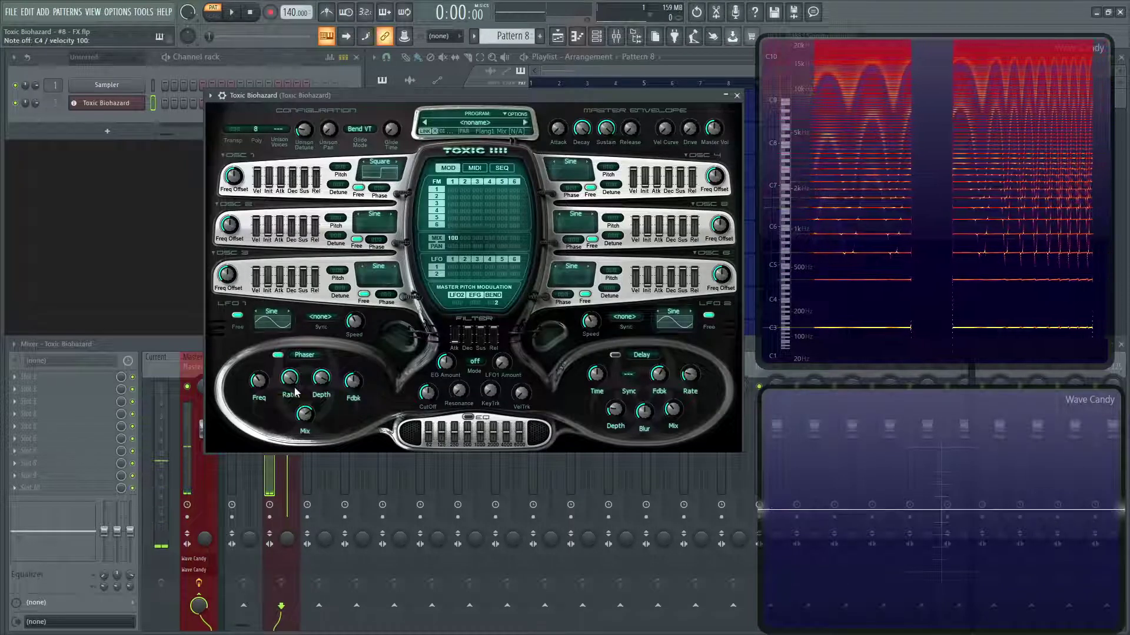
{"action": "key", "text": "z"}
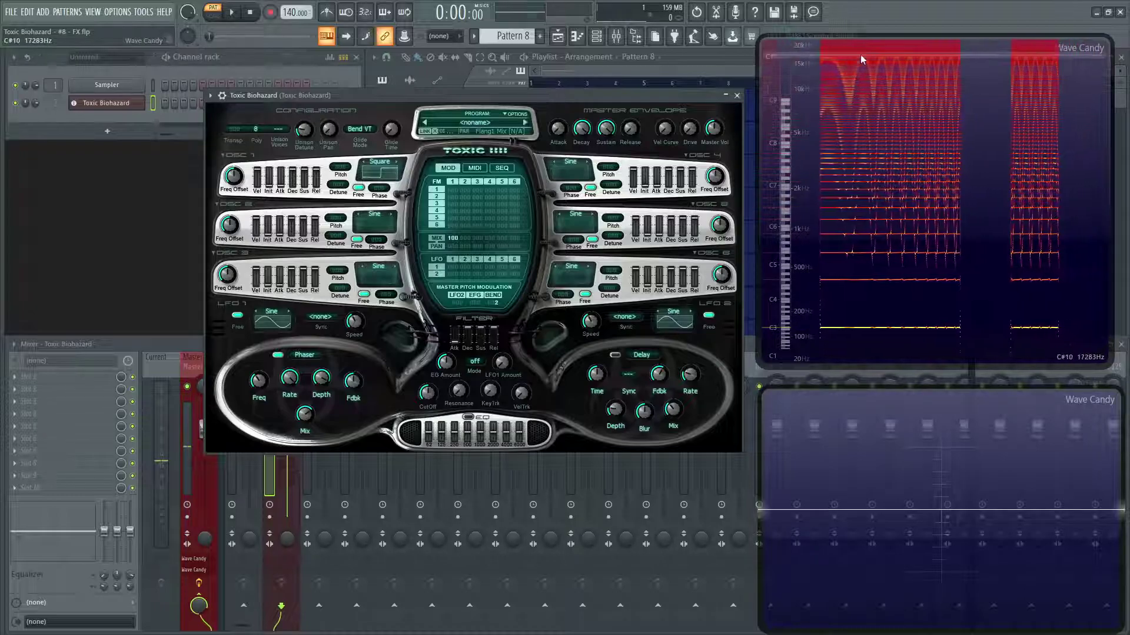
{"action": "key", "text": "v"}
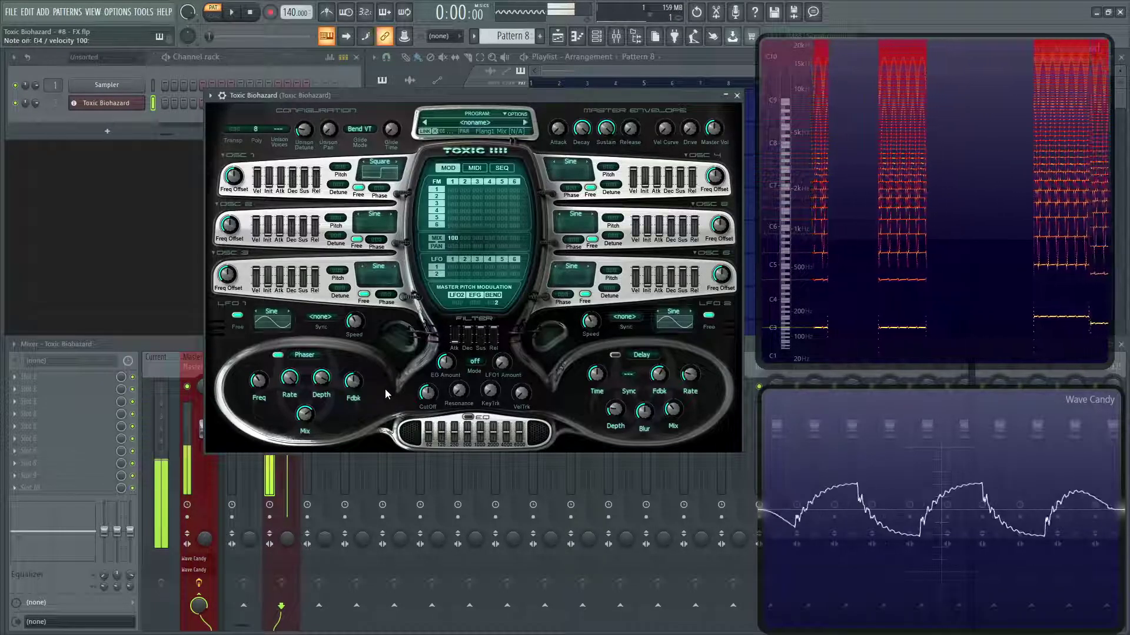
Adjust the phaser's feedback and mix while repeating a low note
{"action": "key", "text": "z"}
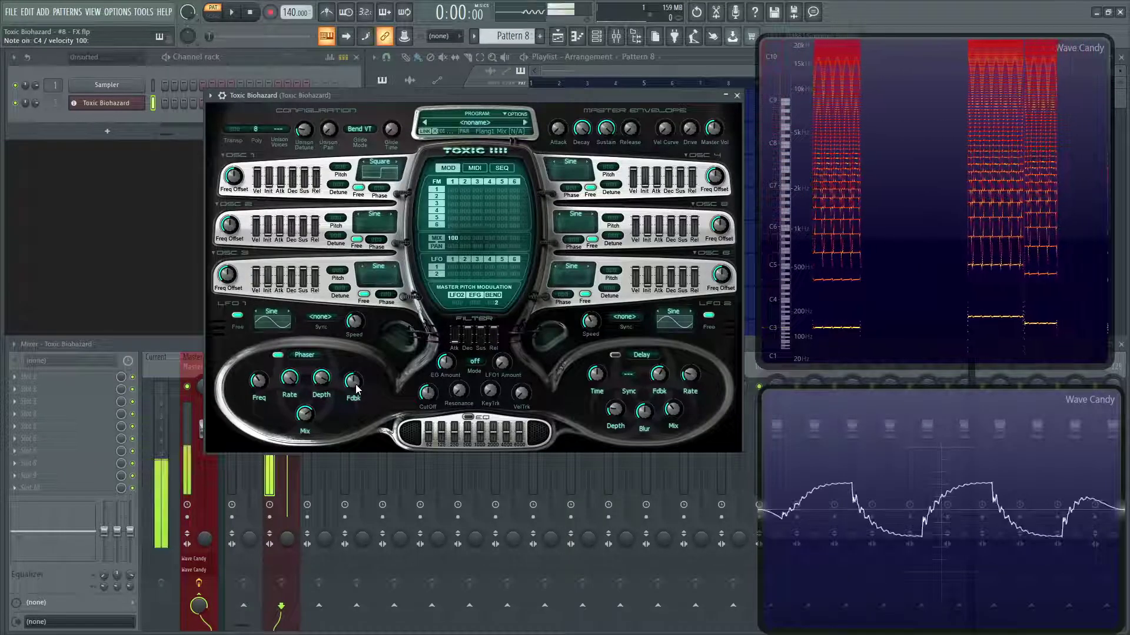
{"action": "key", "text": "z"}
{"action": "mouse_move", "coordinate": [353, 384]}
{"action": "left_mouse_down"}
{"action": "mouse_move", "coordinate": [352, 358]}
{"action": "mouse_move", "coordinate": [353, 383]}
{"action": "left_mouse_up"}
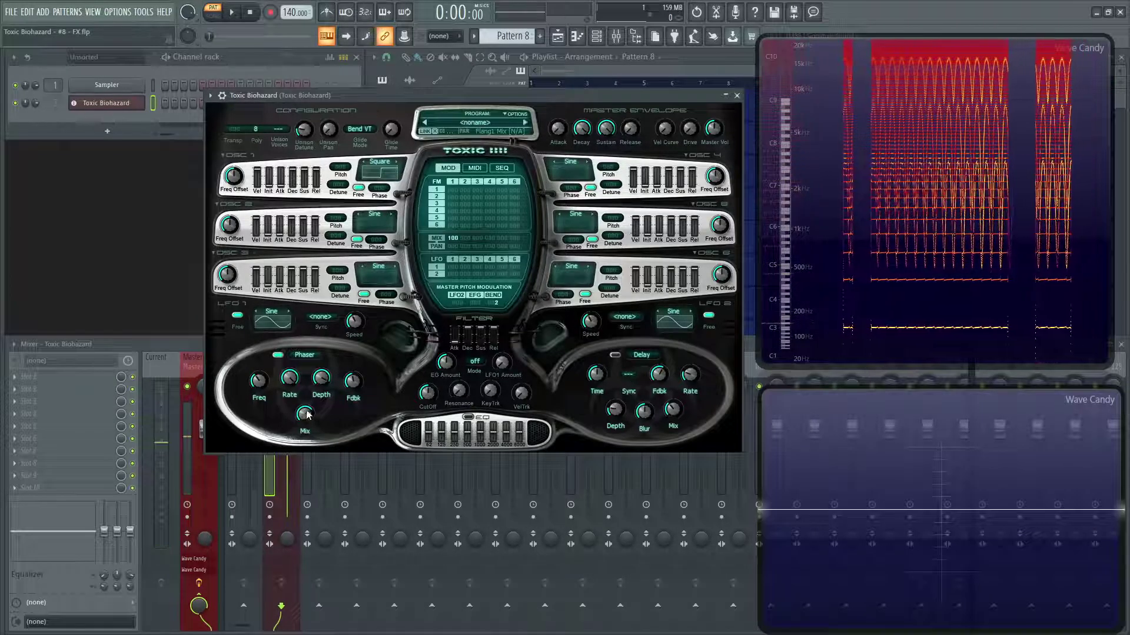
{"action": "left_click_drag", "start_coordinate": [305, 414], "coordinate": [304, 414]}
Switch the first effect unit to Lo-Fi, adjust its bits, and play a series of high notes
{"action": "left_click", "coordinate": [312, 358]}
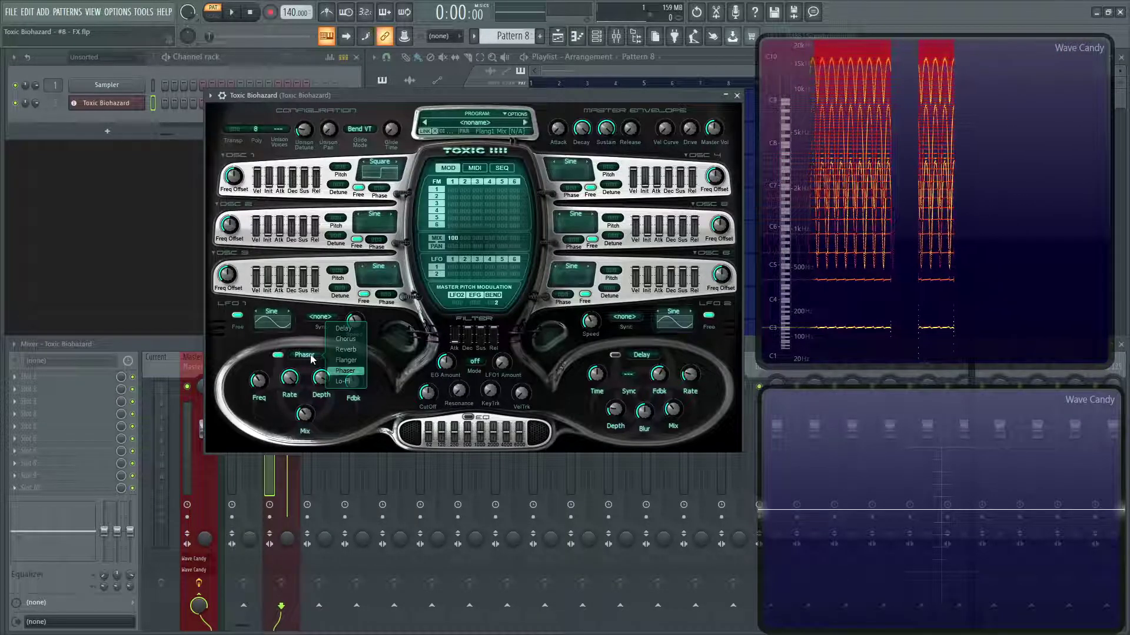
{"action": "left_click", "coordinate": [343, 381]}
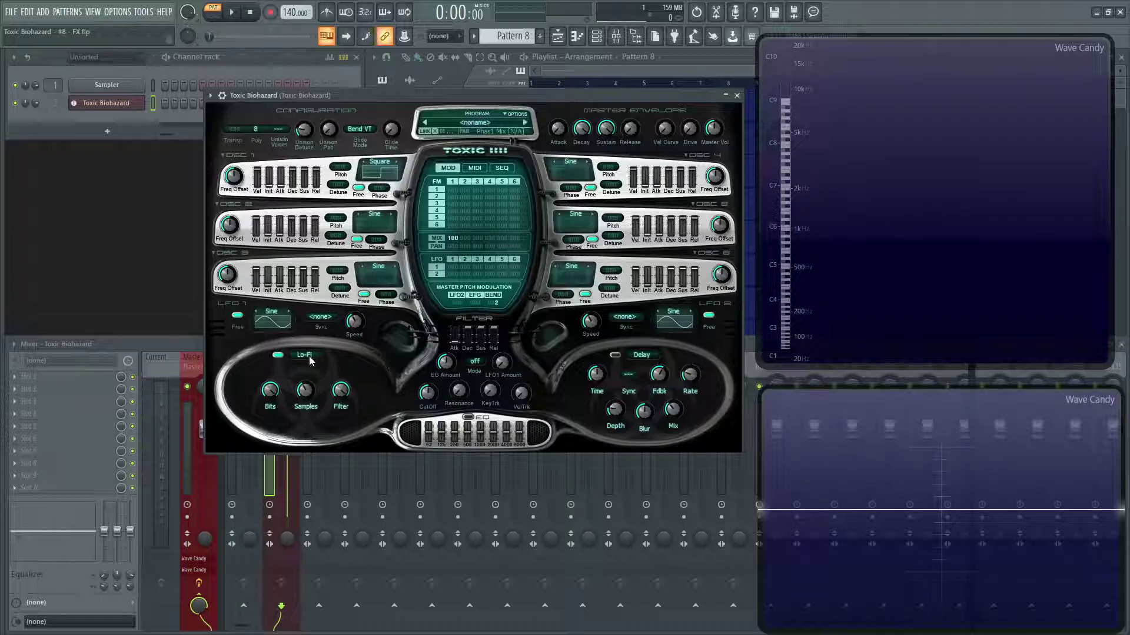
{"action": "left_click_drag", "start_coordinate": [270, 390], "coordinate": [270, 349]}
{"action": "key", "text": "t"}
{"action": "key", "text": "r"}
{"action": "key", "text": "e"}
{"action": "key", "text": "e"}
{"action": "key", "text": "r"}
{"action": "key", "text": "t"}
{"action": "key", "text": "w"}
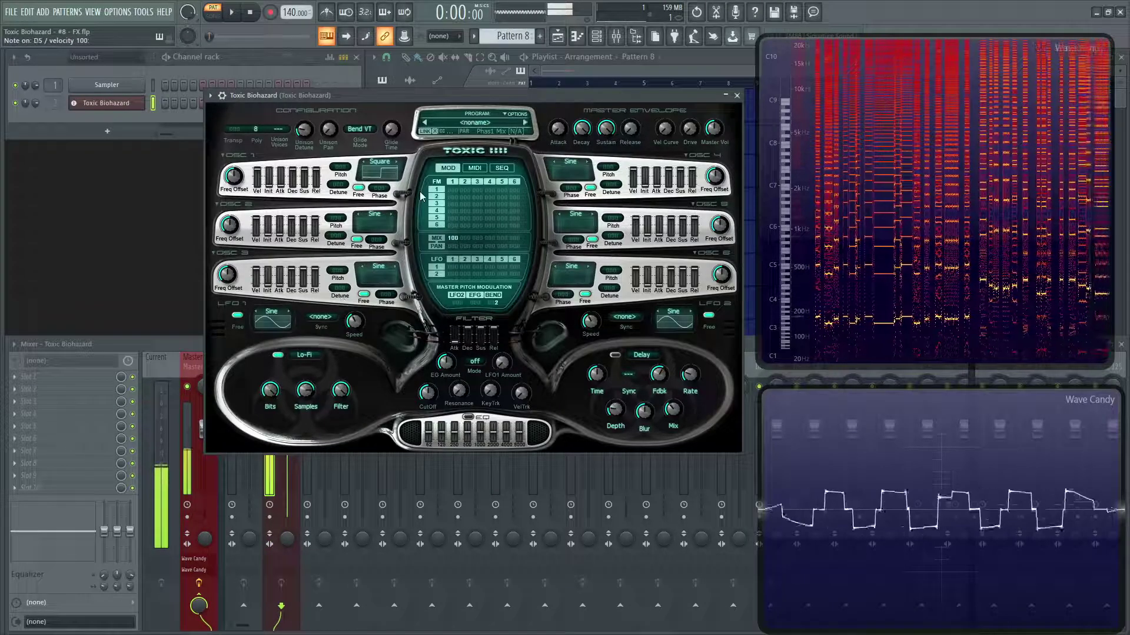
Set oscillator 1's waveform to Sine, lower the Lo-Fi bits, and switch the effect off for comparison
{"action": "left_click", "coordinate": [381, 172]}
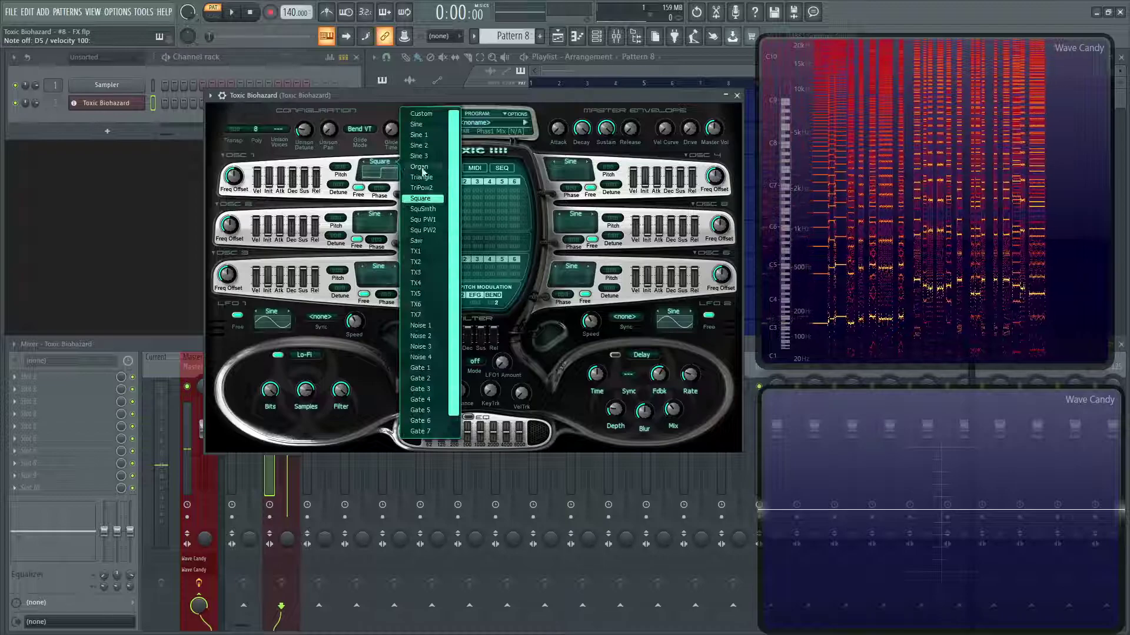
{"action": "left_click", "coordinate": [416, 124]}
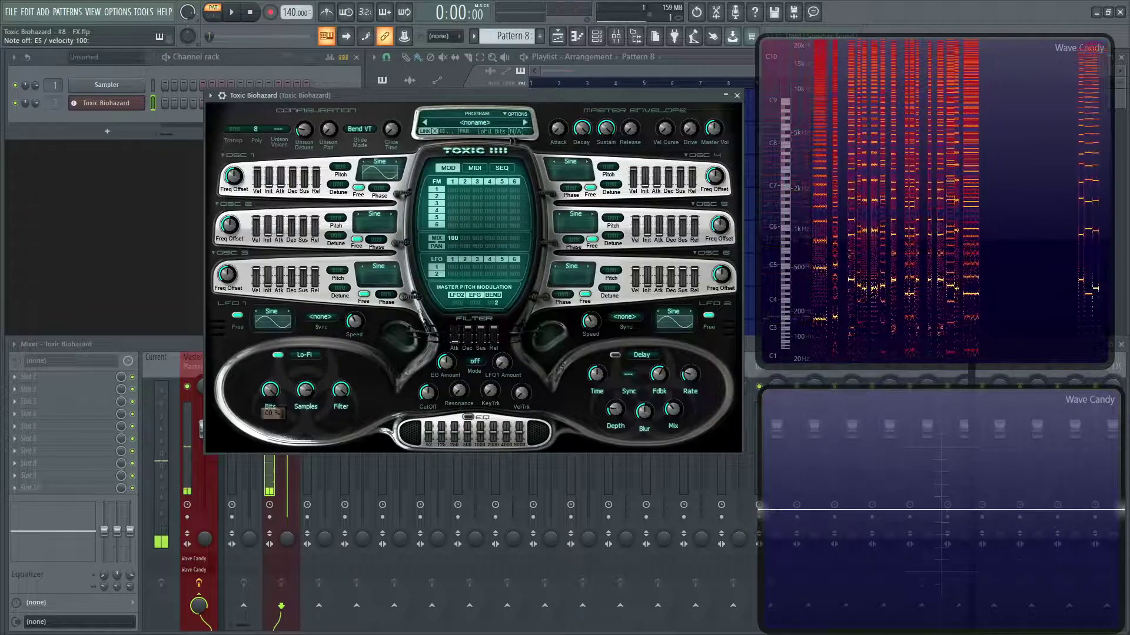
{"action": "left_click_drag", "start_coordinate": [270, 390], "coordinate": [270, 447]}
{"action": "left_click", "coordinate": [278, 355]}
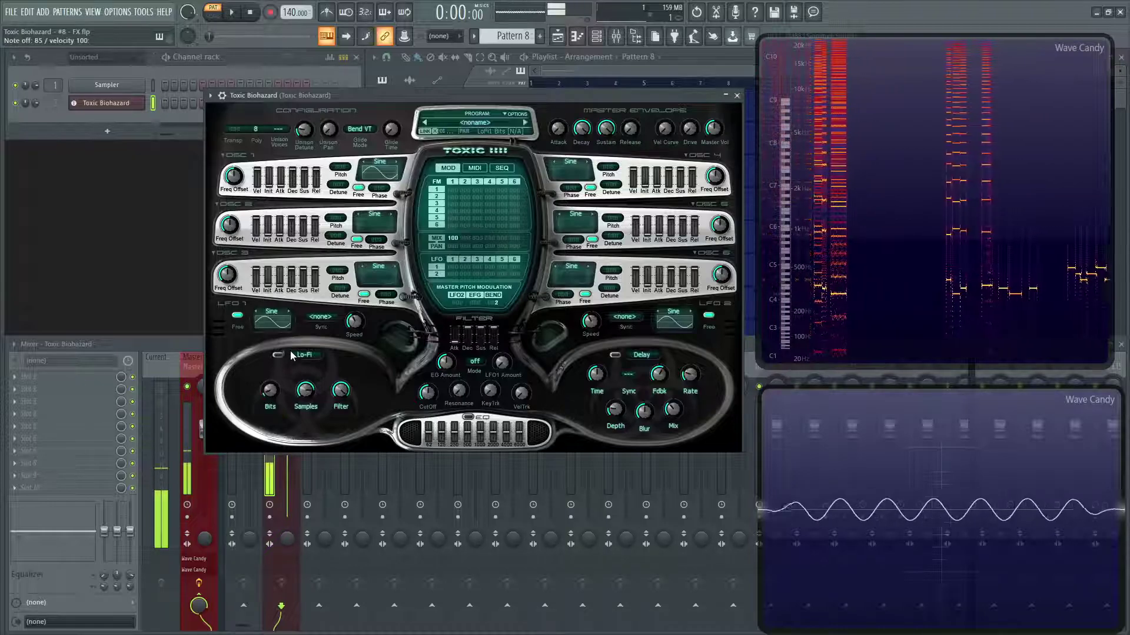
Vary the Lo-Fi bits with the effect on, and set its samples to about 56% while playing notes
{"action": "left_click_drag", "start_coordinate": [270, 390], "coordinate": [270, 383]}
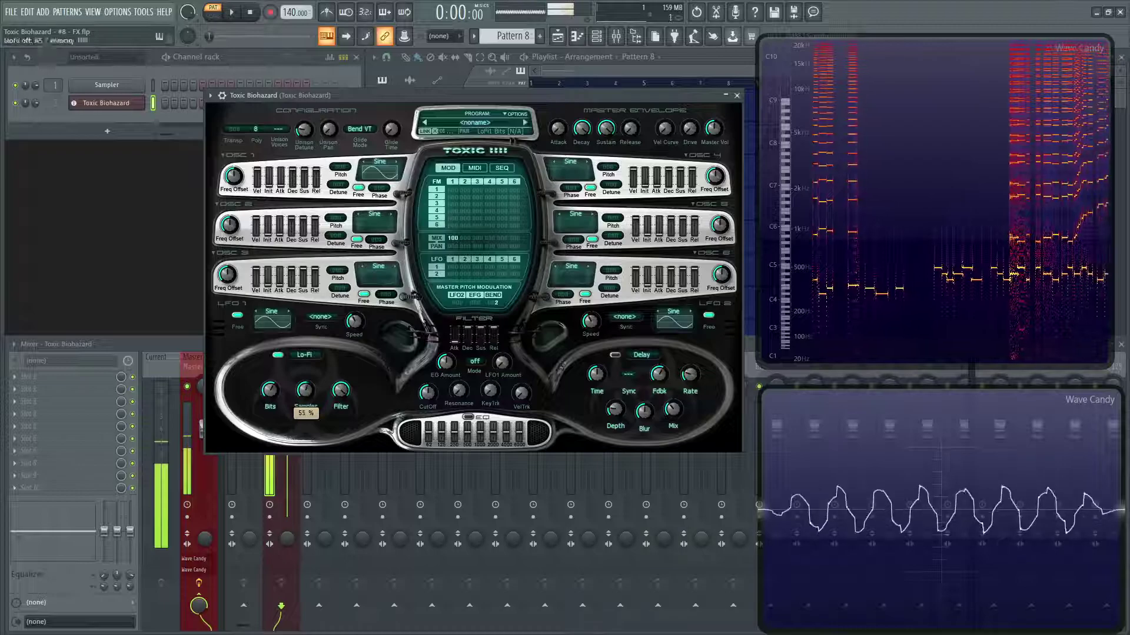
{"action": "left_click_drag", "start_coordinate": [305, 390], "coordinate": [270, 394]}
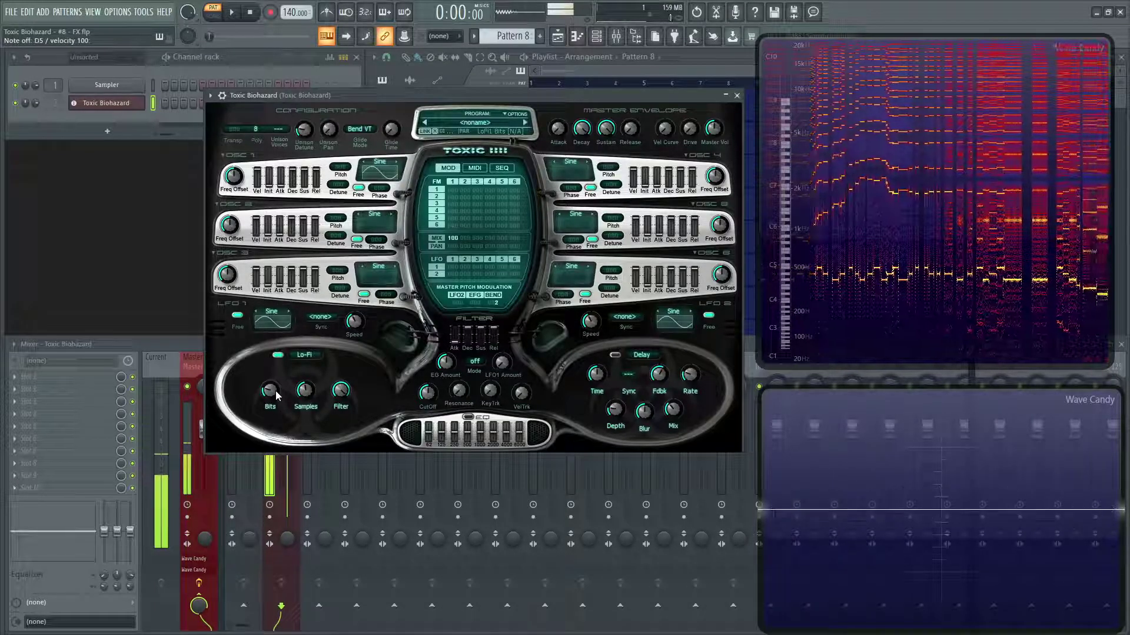
{"action": "left_click_drag", "start_coordinate": [305, 391], "coordinate": [303, 396]}
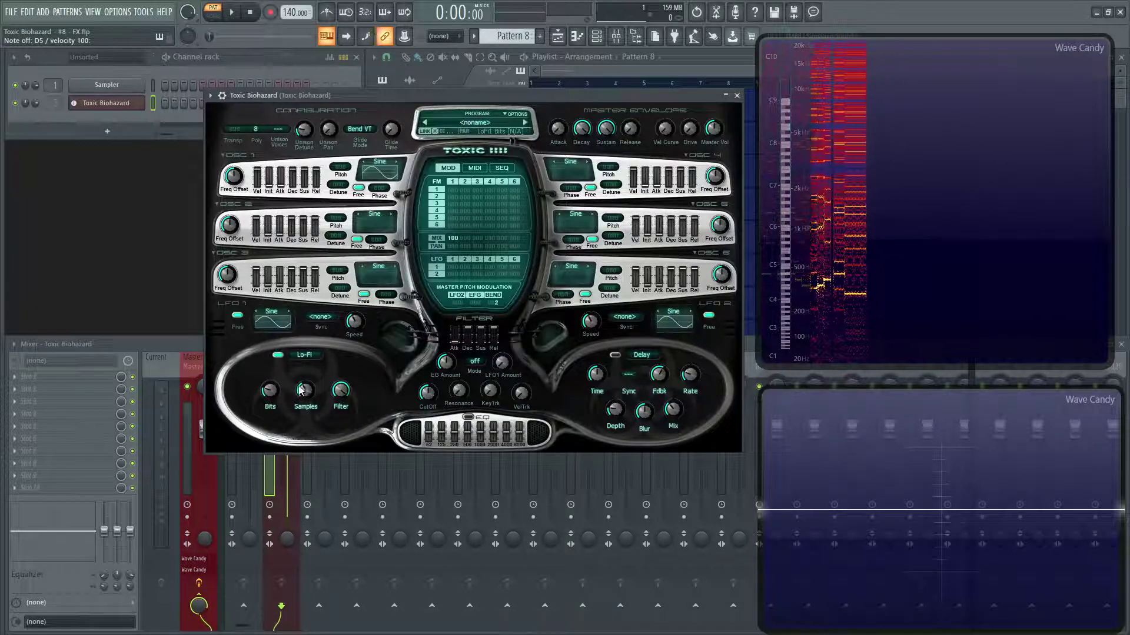
{"action": "mouse_move", "coordinate": [305, 391]}
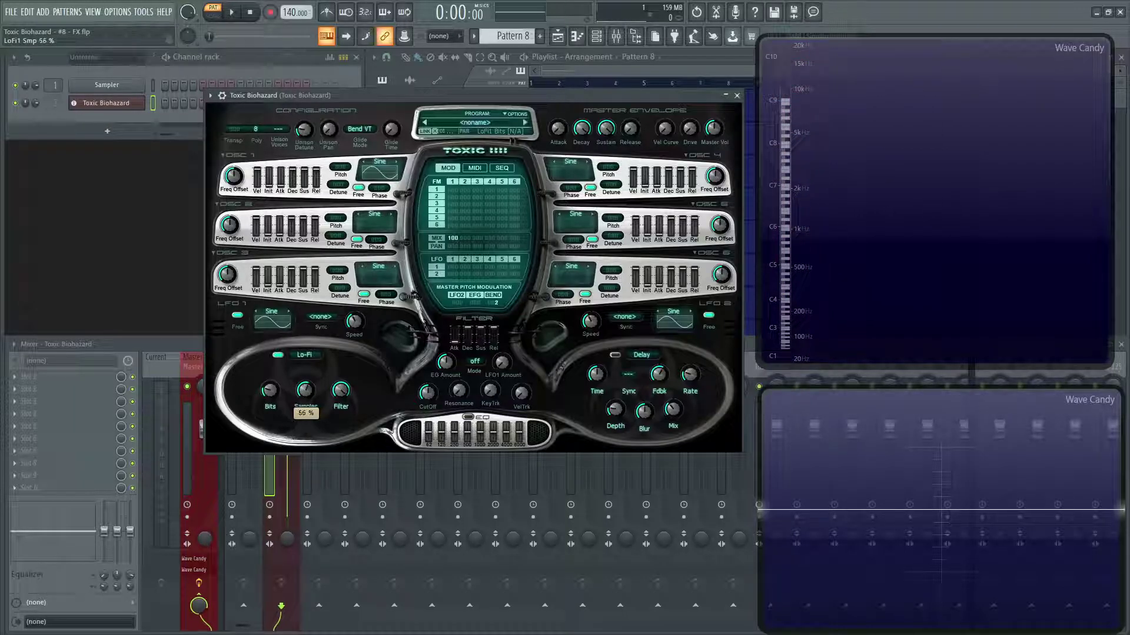
Alternate between two high notes and raise the Lo-Fi bits
{"action": "key", "text": "r"}
{"action": "key", "text": "w"}
{"action": "key", "text": "r"}
{"action": "key", "text": "w"}
{"action": "left_click_drag", "start_coordinate": [269, 398], "coordinate": [269, 375]}
{"action": "key", "text": "r"}
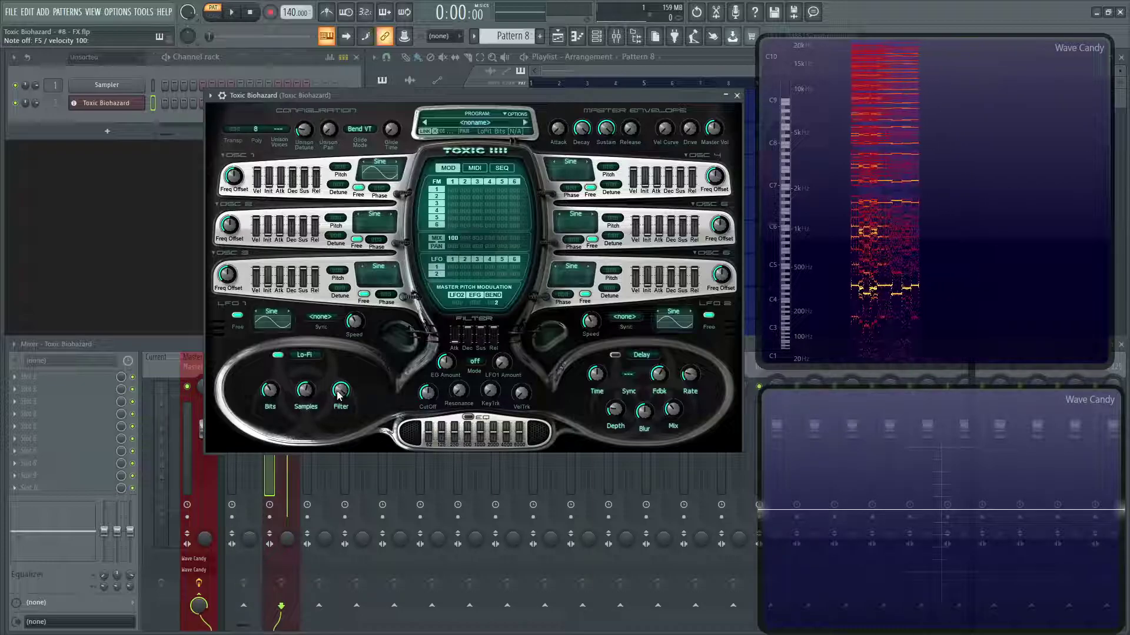
Vary the Lo-Fi filter and bits while playing a melody, bringing the filter back to 100%
{"action": "mouse_move", "coordinate": [337, 392]}
{"action": "left_mouse_down"}
{"action": "mouse_move", "coordinate": [338, 411]}
{"action": "mouse_move", "coordinate": [341, 399]}
{"action": "left_mouse_up"}
{"action": "left_click_drag", "start_coordinate": [270, 390], "coordinate": [269, 387]}
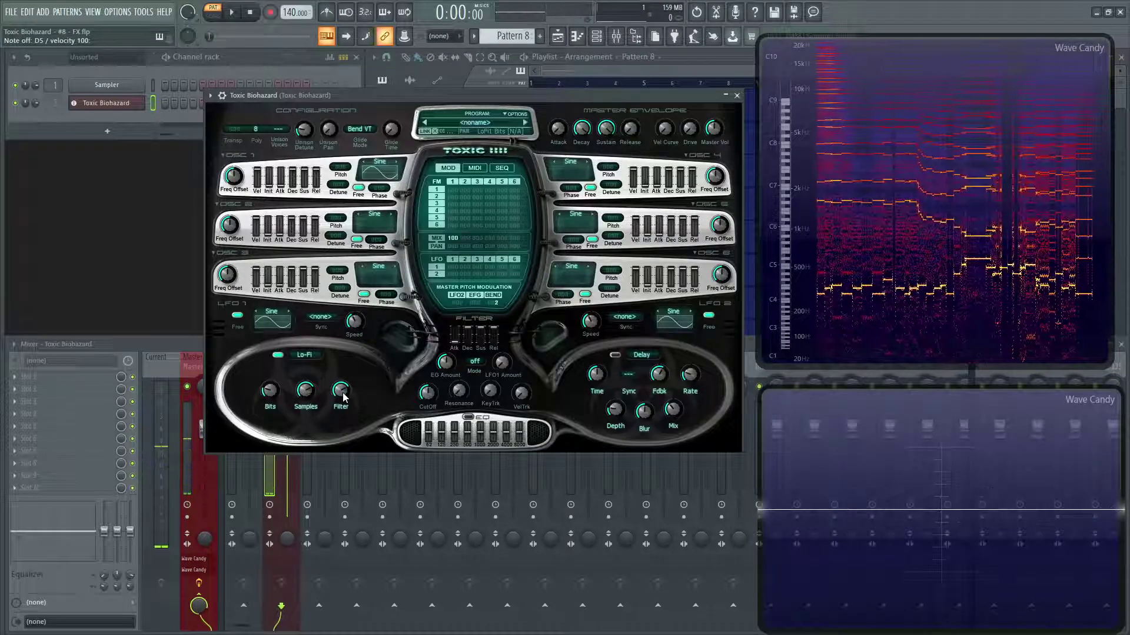
{"action": "left_click_drag", "start_coordinate": [345, 398], "coordinate": [346, 392]}
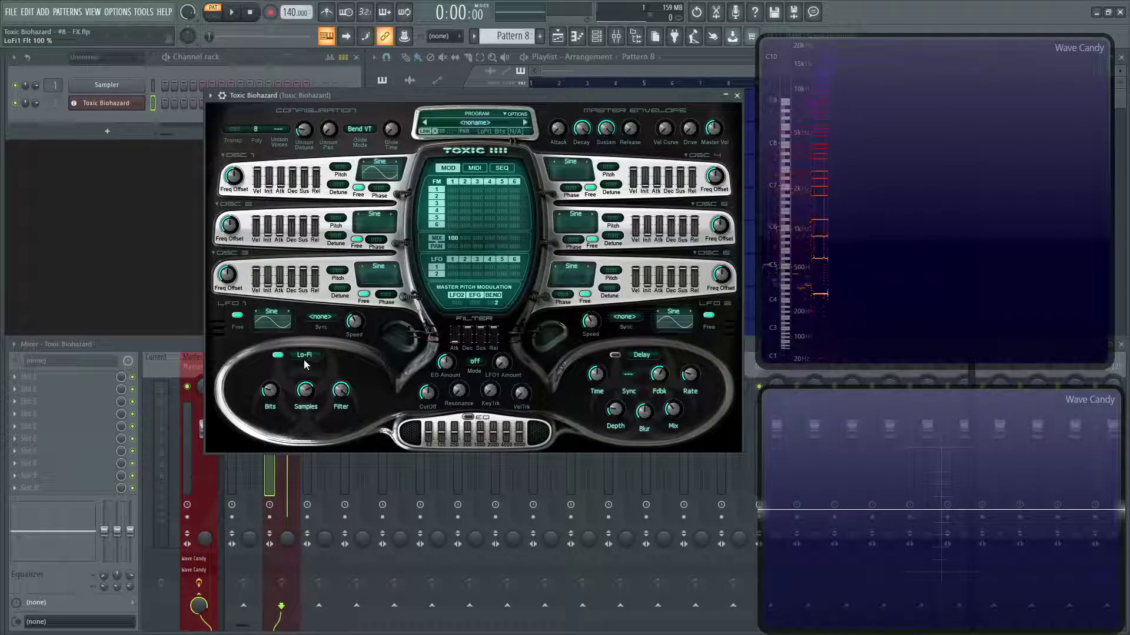
Check the second unit's effect choices, reset the effect settings to their defaults, and play a short high melody
{"action": "left_click", "coordinate": [643, 357]}
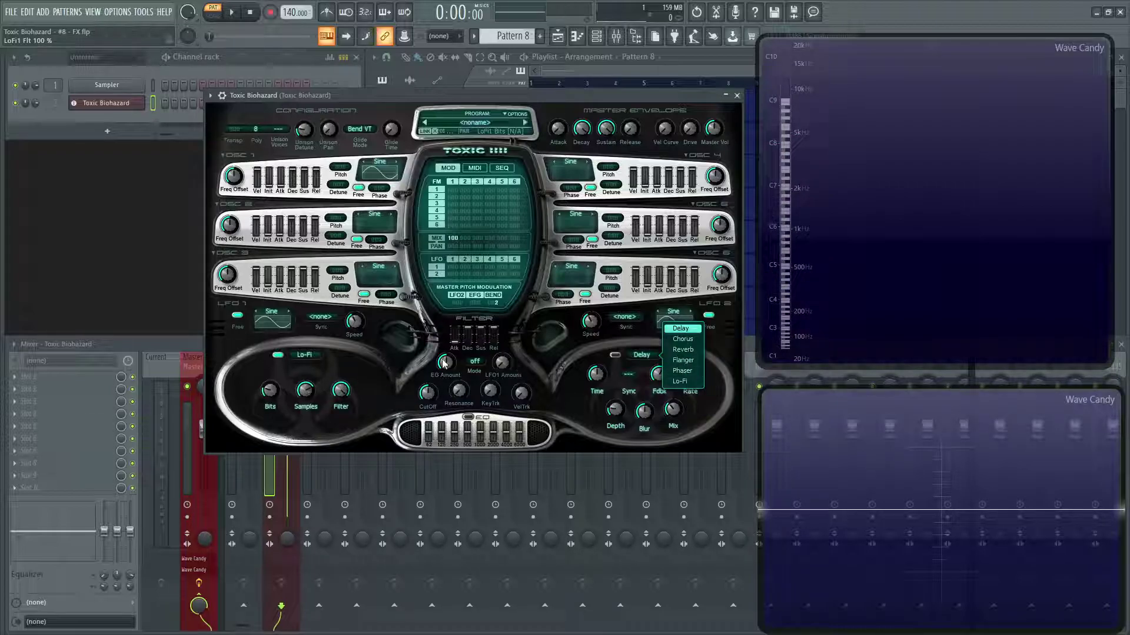
{"action": "left_click", "coordinate": [386, 360]}
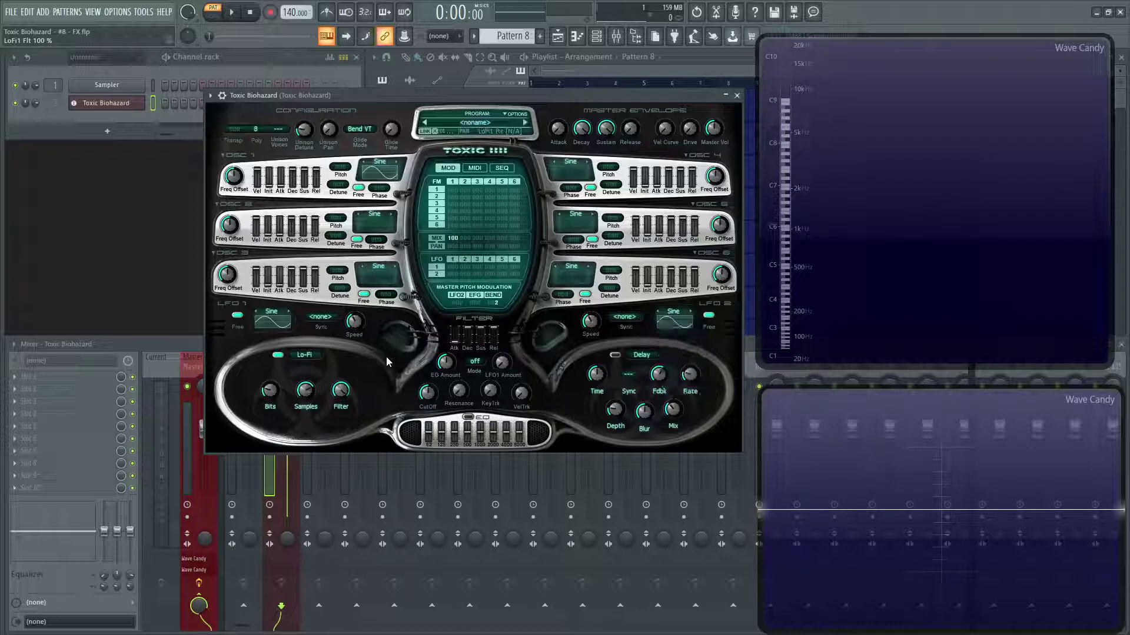
{"action": "left_click", "coordinate": [515, 116]}
{"action": "left_click", "coordinate": [567, 252]}
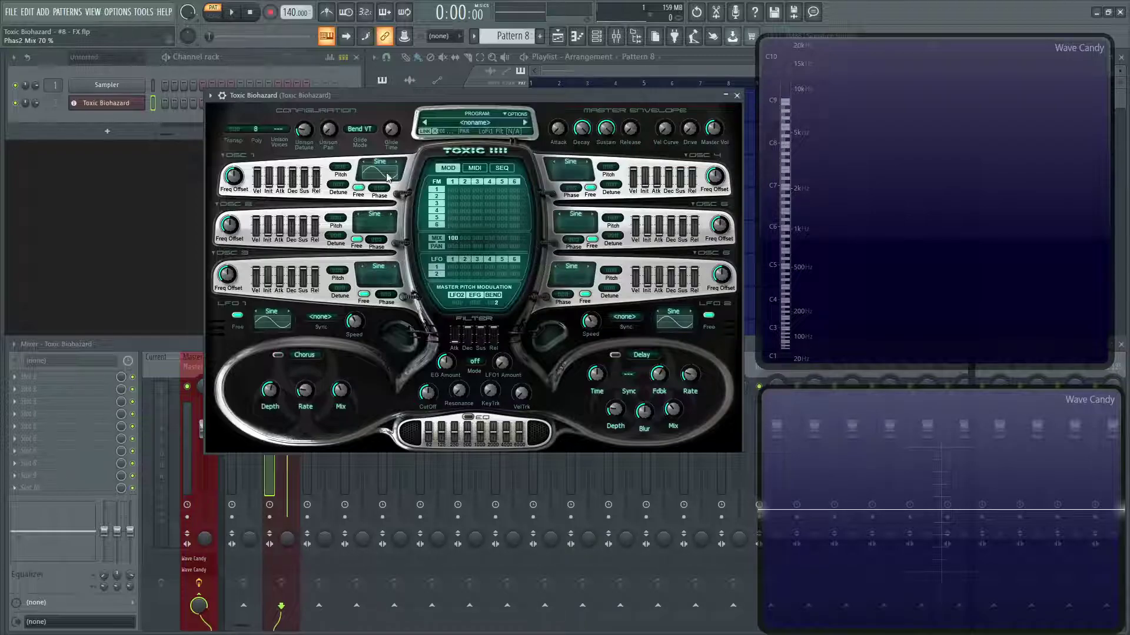
{"action": "key", "text": "t"}
{"action": "key", "text": "r"}
{"action": "key", "text": "e"}
{"action": "key", "text": "r"}
{"action": "key", "text": "y"}
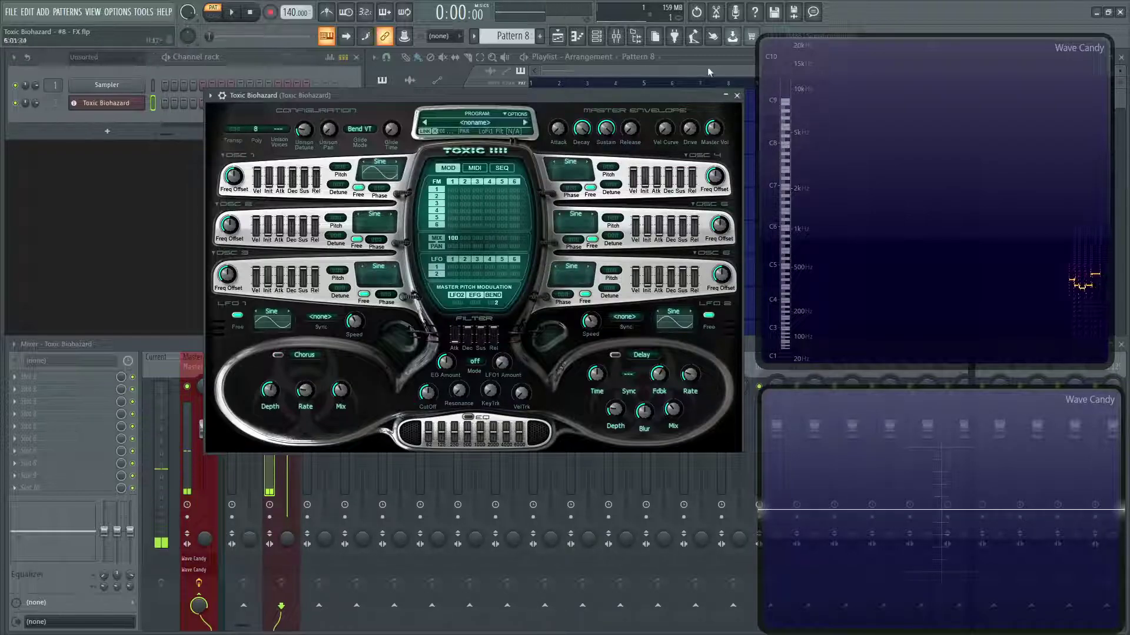
Raise the master drive through about 53%, 58% and 83% while playing low and high notes
{"action": "left_click", "coordinate": [693, 132]}
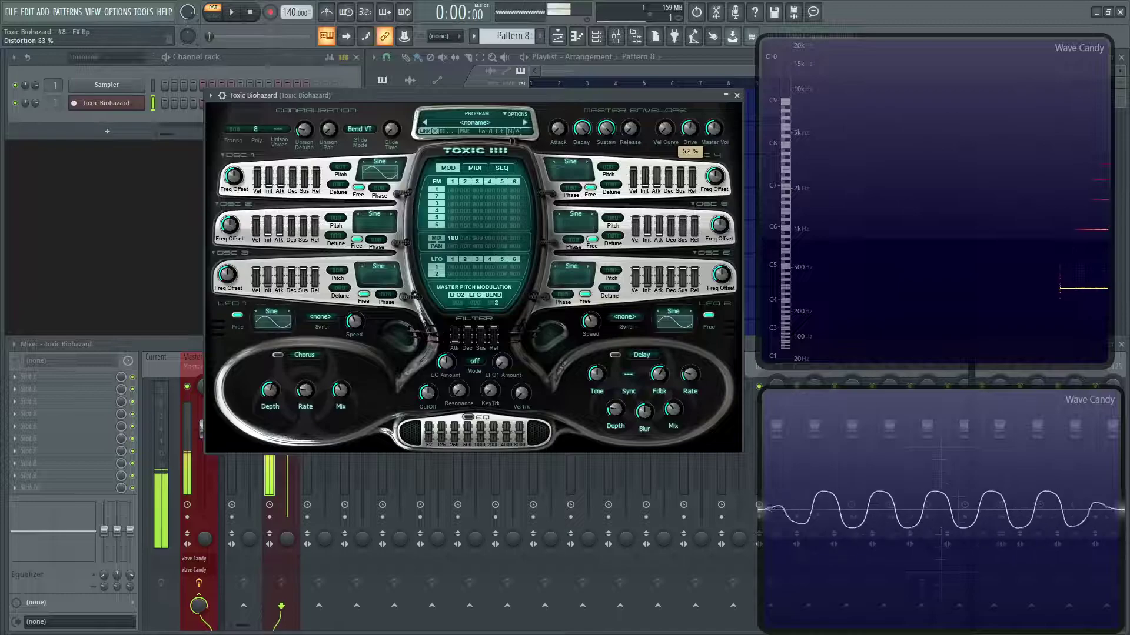
{"action": "left_click_drag", "start_coordinate": [689, 128], "coordinate": [689, 125]}
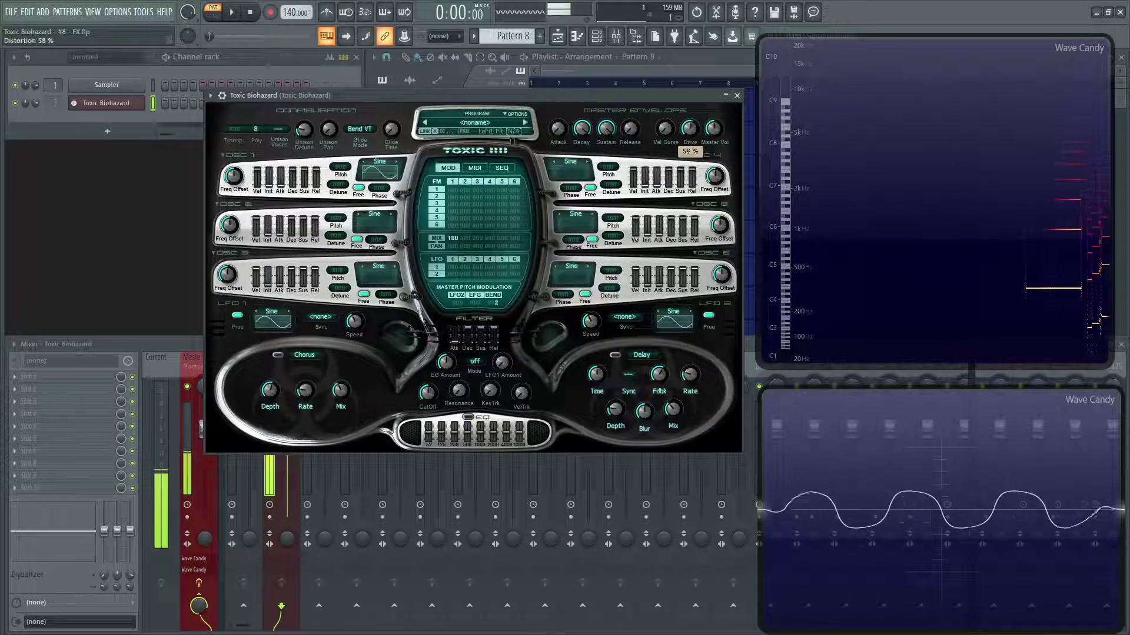
{"action": "left_click", "coordinate": [690, 134]}
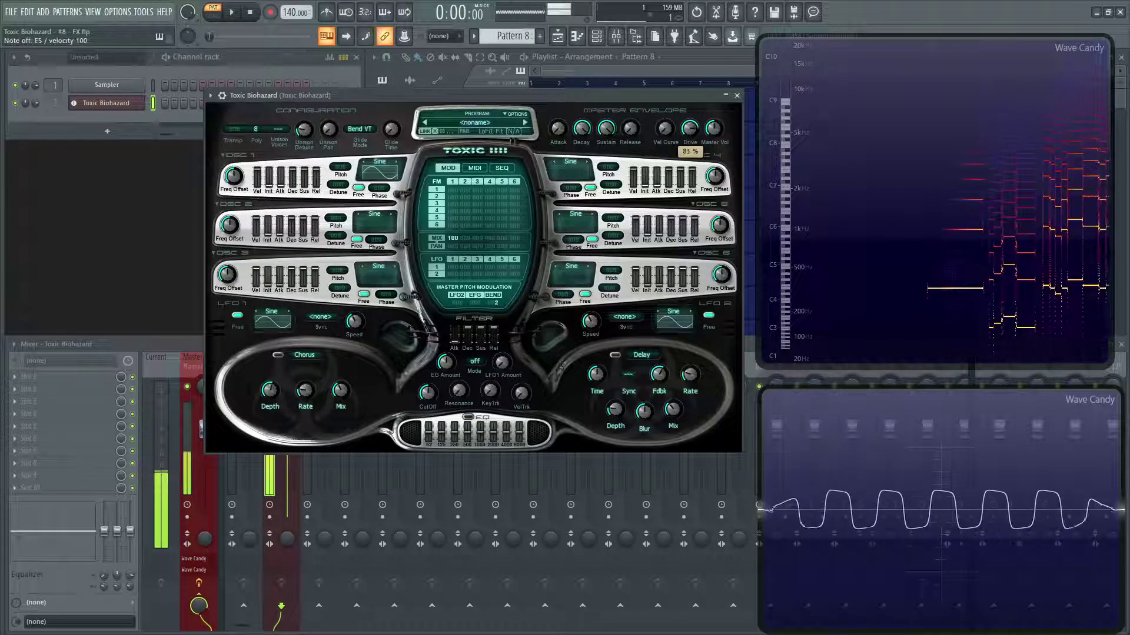
{"action": "left_click_drag", "start_coordinate": [689, 129], "coordinate": [689, 130]}
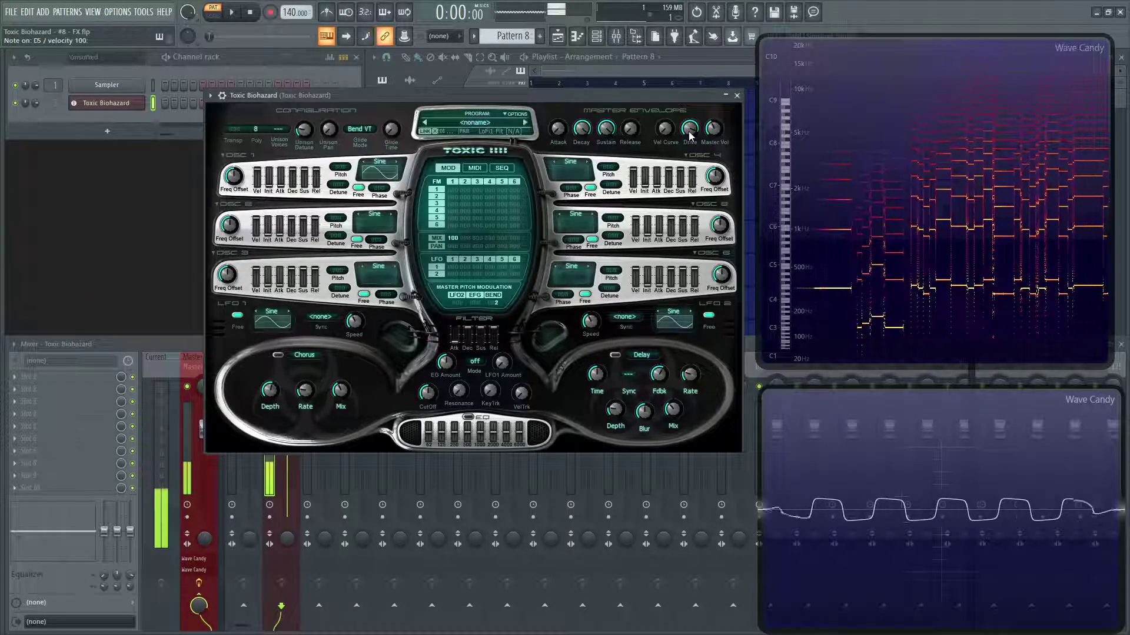
{"action": "left_click_drag", "start_coordinate": [690, 130], "coordinate": [691, 135]}
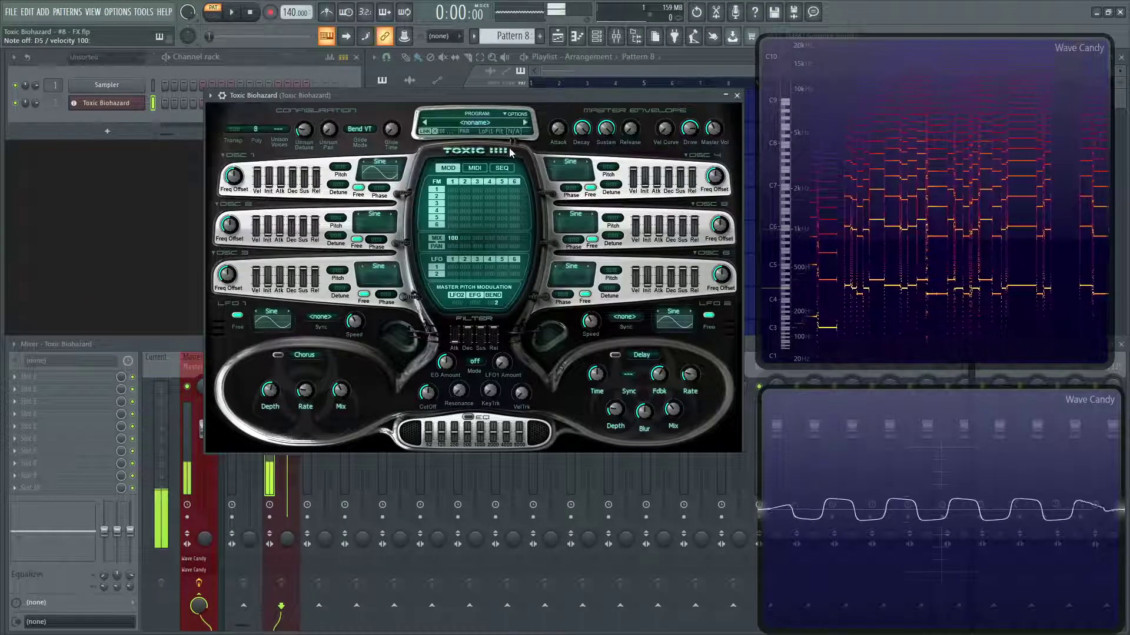
Change oscillator 1's waveform to Sine 1 and on to Sine 2, and try the drive at 0% while playing
{"action": "left_click", "coordinate": [398, 165]}
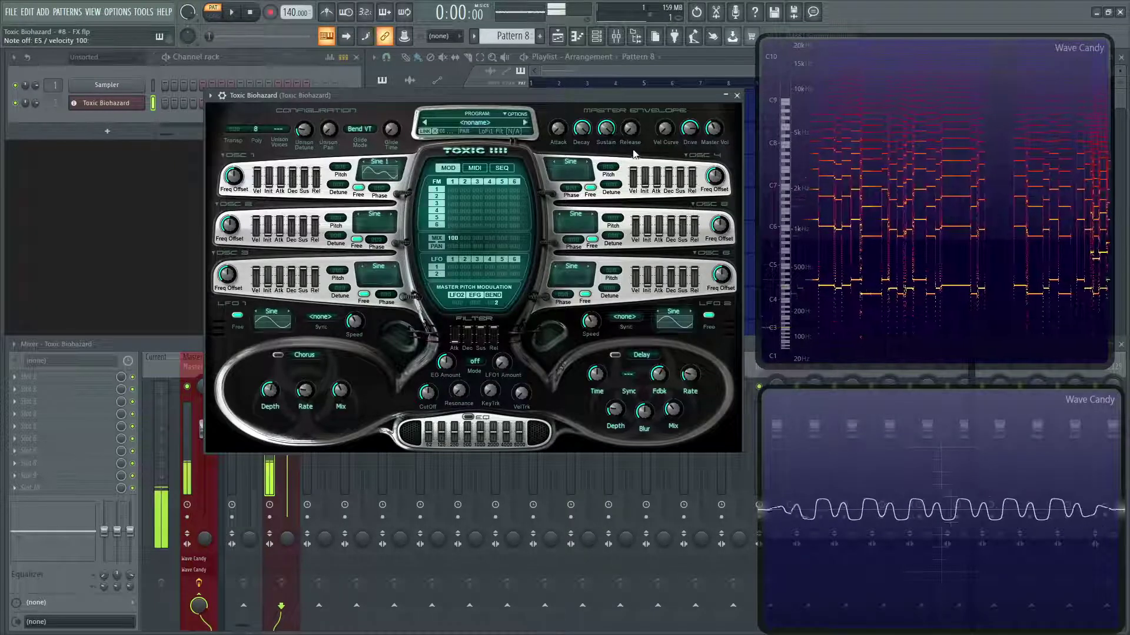
{"action": "left_click", "coordinate": [394, 165]}
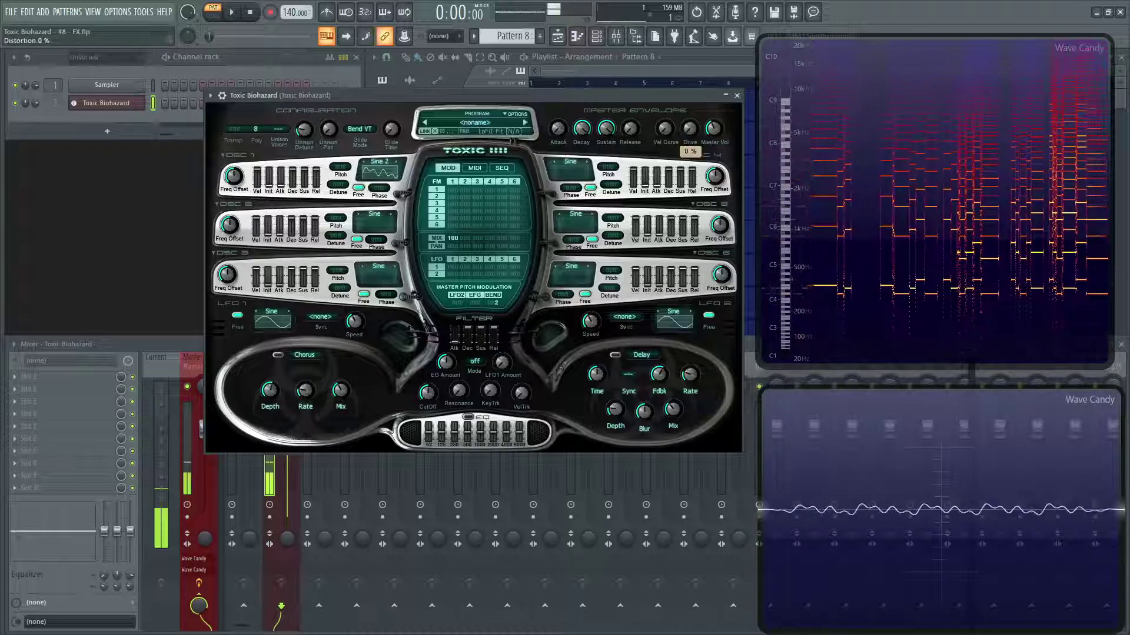
{"action": "left_click_drag", "start_coordinate": [689, 129], "coordinate": [689, 115]}
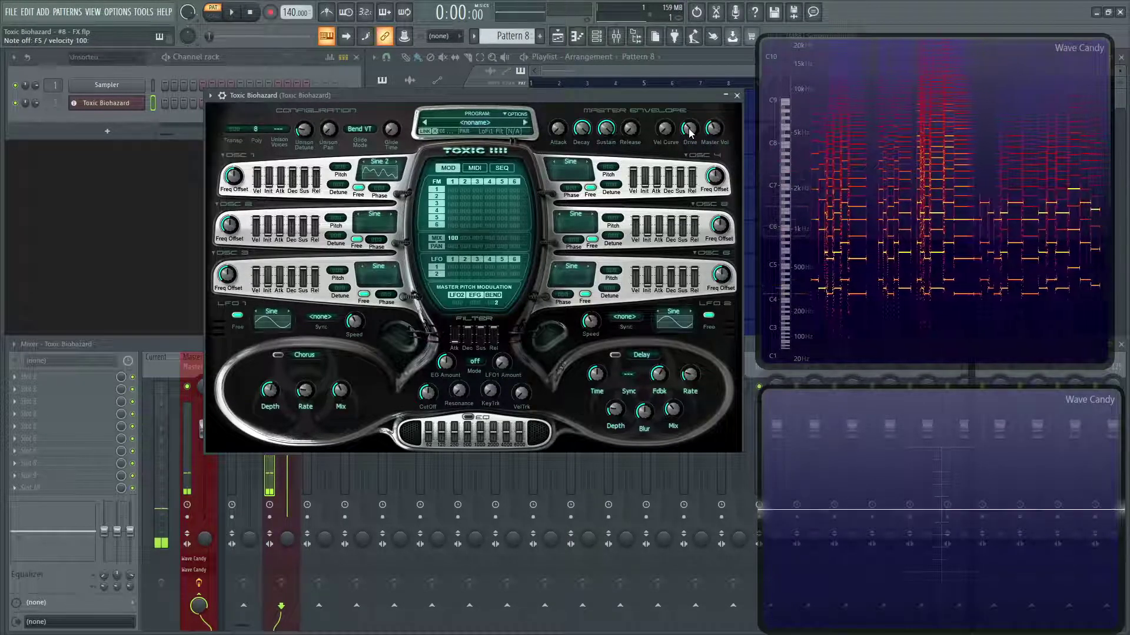
Vary the master drive down to 0% while playing notes, and move the plugin window slightly upward
{"action": "left_click_drag", "start_coordinate": [658, 93], "coordinate": [664, 87]}
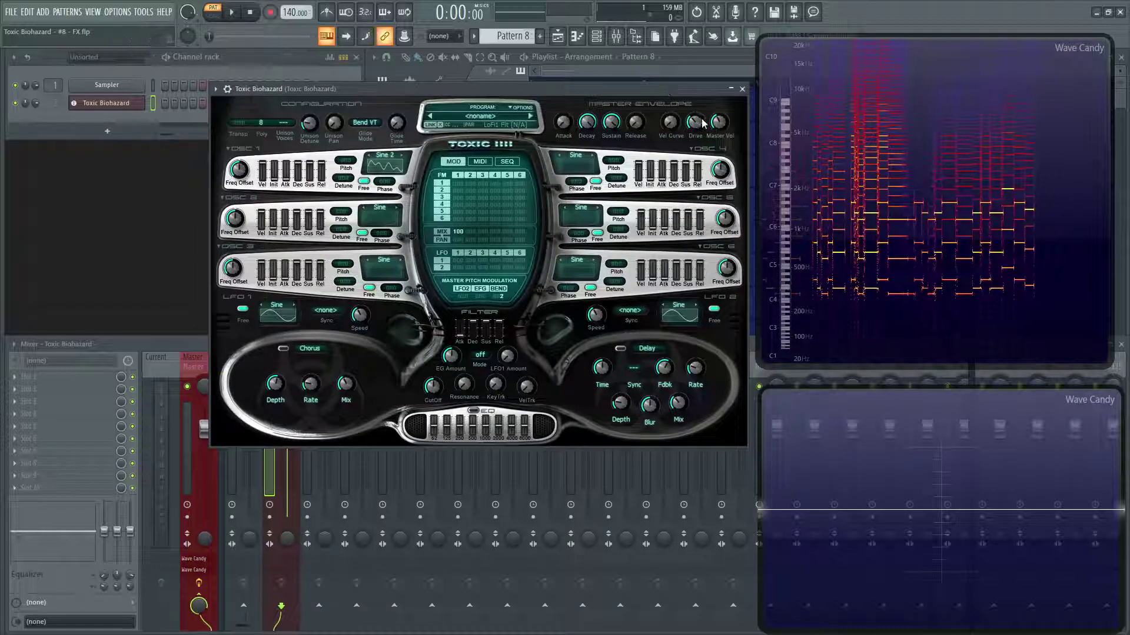
{"action": "mouse_move", "coordinate": [695, 122]}
{"action": "left_mouse_down"}
{"action": "mouse_move", "coordinate": [694, 100]}
{"action": "mouse_move", "coordinate": [697, 130]}
{"action": "left_mouse_up"}
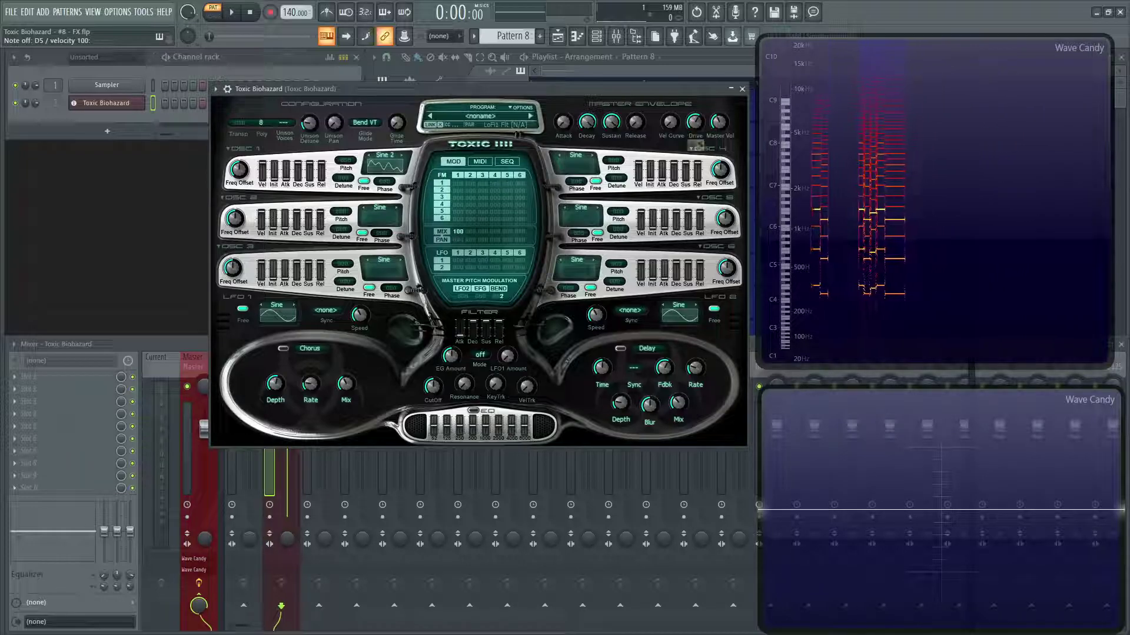
{"action": "mouse_move", "coordinate": [697, 130]}
{"action": "left_mouse_down"}
{"action": "mouse_move", "coordinate": [697, 147]}
{"action": "mouse_move", "coordinate": [697, 111]}
{"action": "left_mouse_up"}
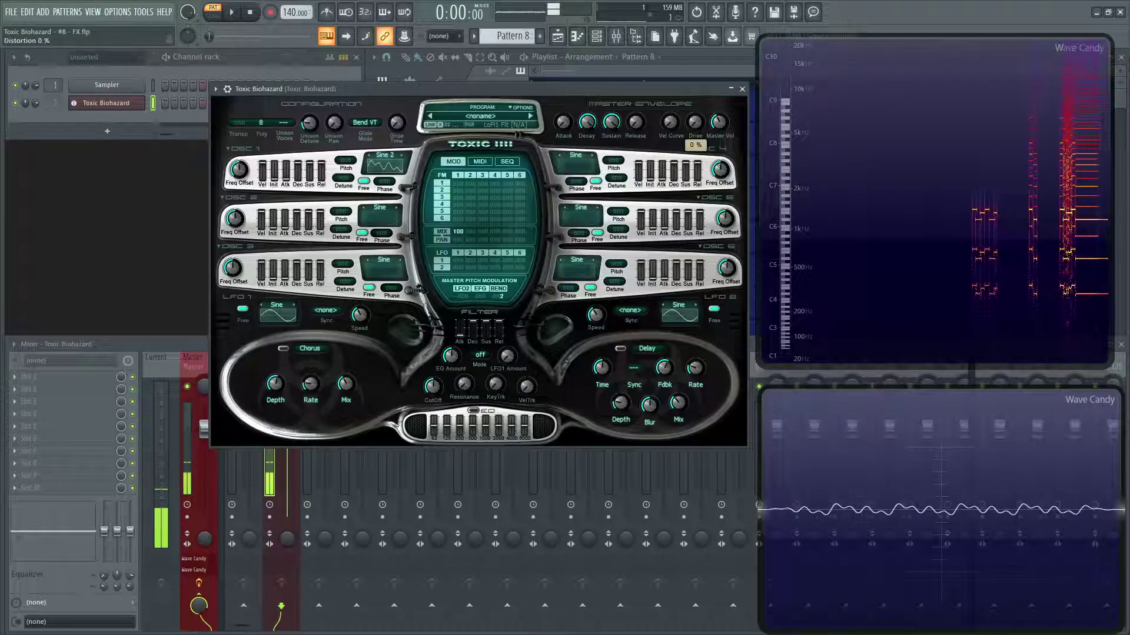
{"action": "left_click_drag", "start_coordinate": [580, 89], "coordinate": [577, 76]}
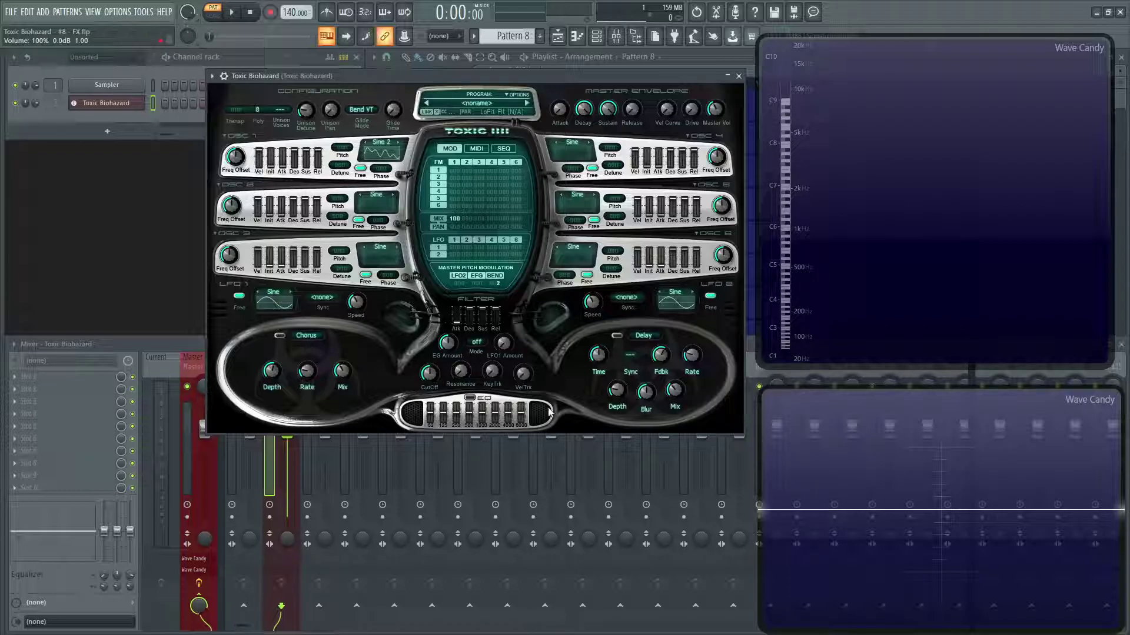
Turn on the EQ and set the unison voices to 6 while playing notes
{"action": "left_click", "coordinate": [469, 399]}
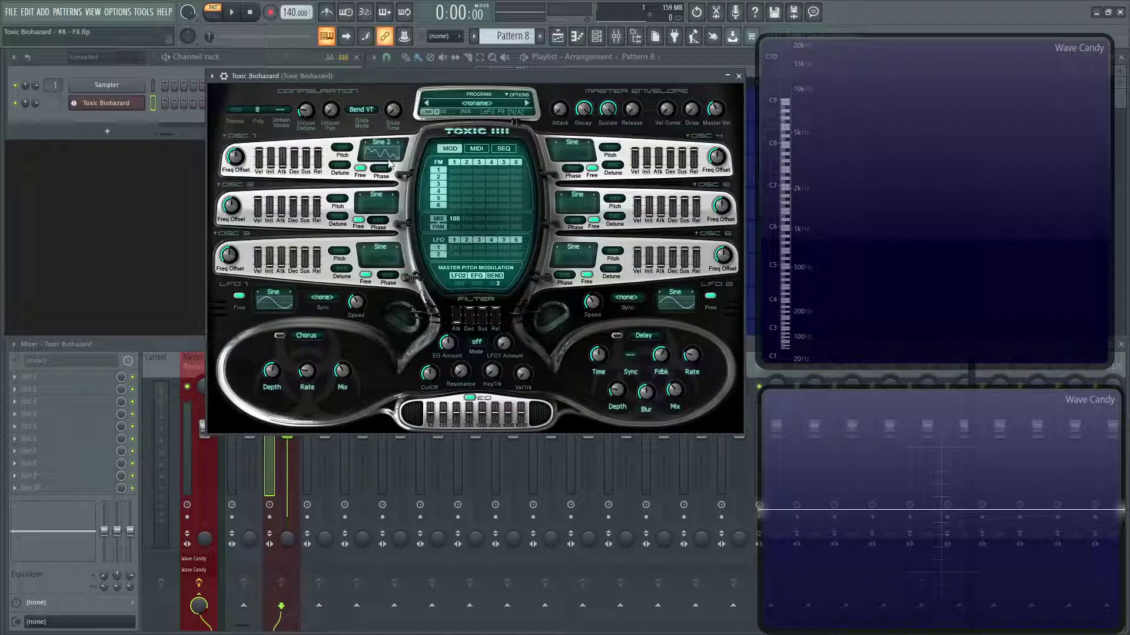
{"action": "key", "text": "h"}
{"action": "key", "text": "z"}
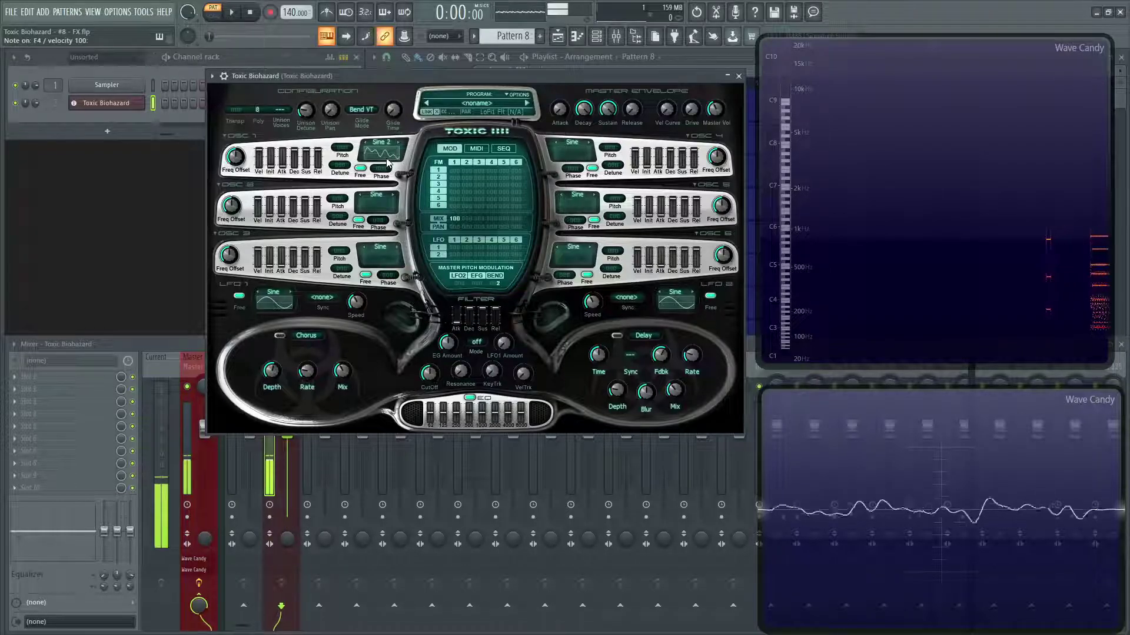
{"action": "left_click", "coordinate": [281, 111]}
{"action": "left_click", "coordinate": [307, 147]}
{"action": "key", "text": "z"}
Turn on oscillator 2 with a sine wave, set its coarse pitch to -12 and its mix level to 100
{"action": "left_click", "coordinate": [368, 209]}
{"action": "key", "text": "z"}
{"action": "left_click_drag", "start_coordinate": [337, 199], "coordinate": [338, 209]}
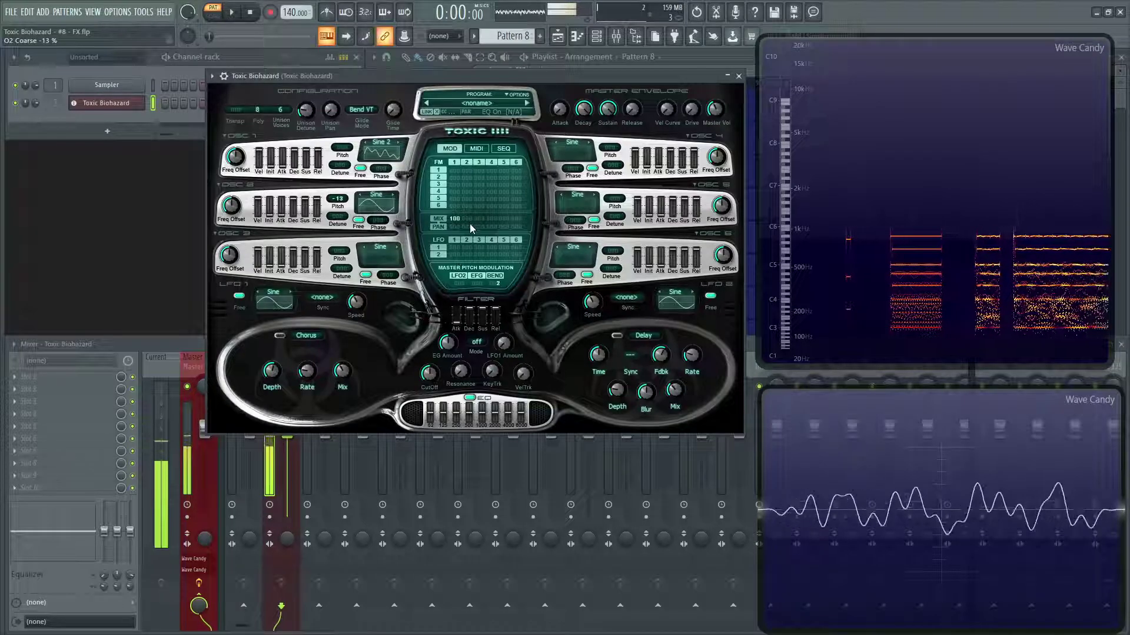
{"action": "left_click_drag", "start_coordinate": [469, 219], "coordinate": [469, 193]}
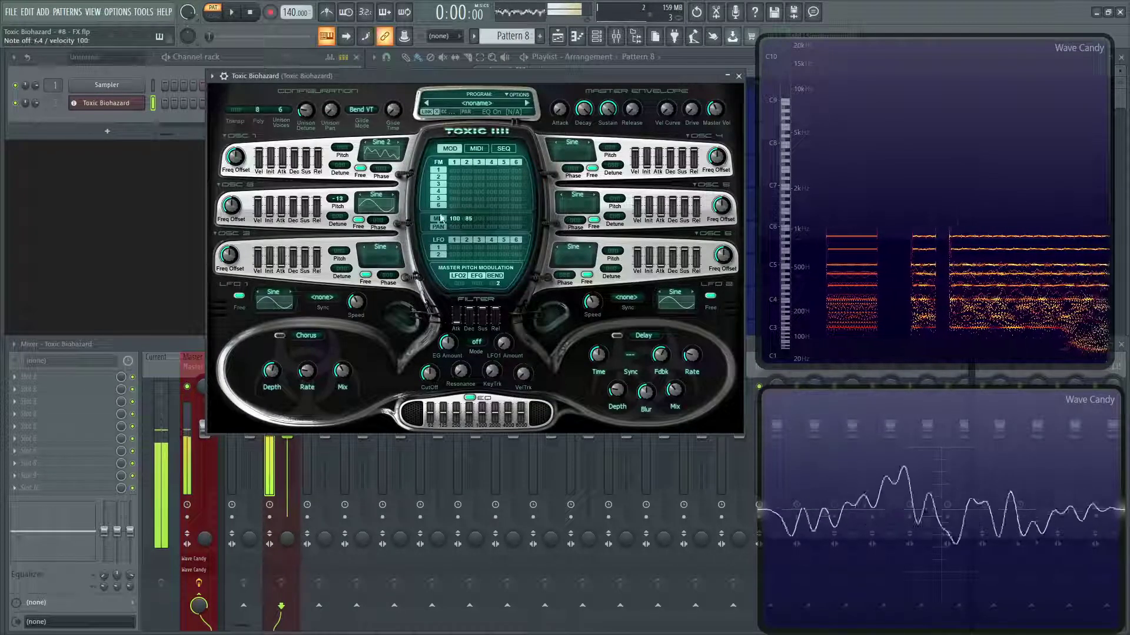
{"action": "left_click_drag", "start_coordinate": [337, 198], "coordinate": [337, 195]}
{"action": "key", "text": "z"}
{"action": "left_click_drag", "start_coordinate": [469, 219], "coordinate": [469, 211]}
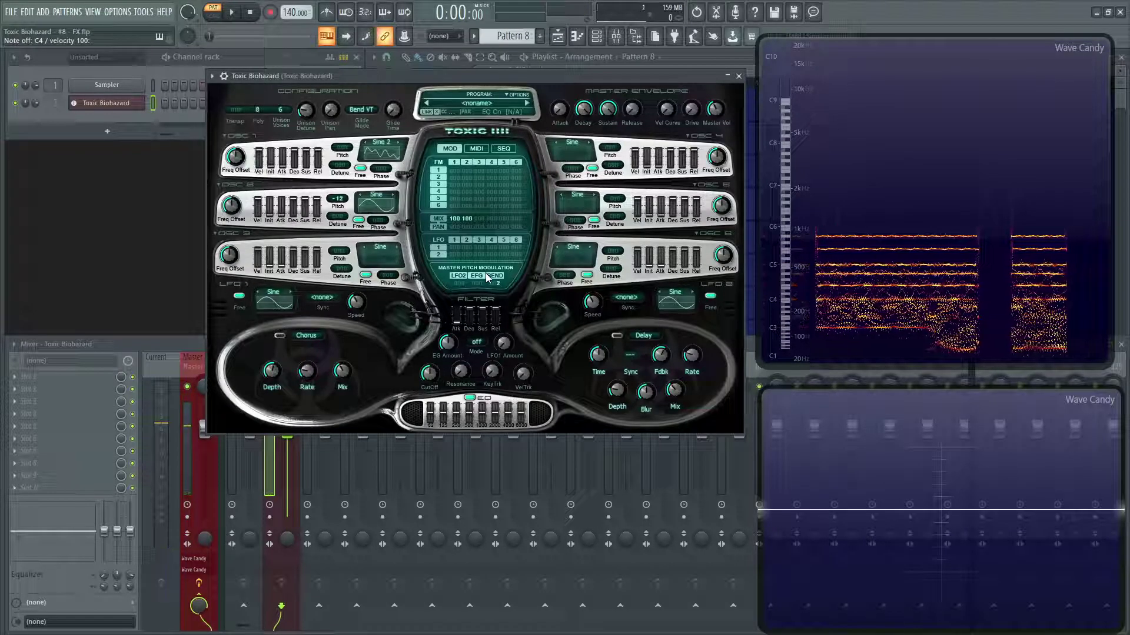
Raise the master drive while playing the layered oscillators on several notes
{"action": "key", "text": "z"}
{"action": "left_click_drag", "start_coordinate": [691, 110], "coordinate": [691, 99]}
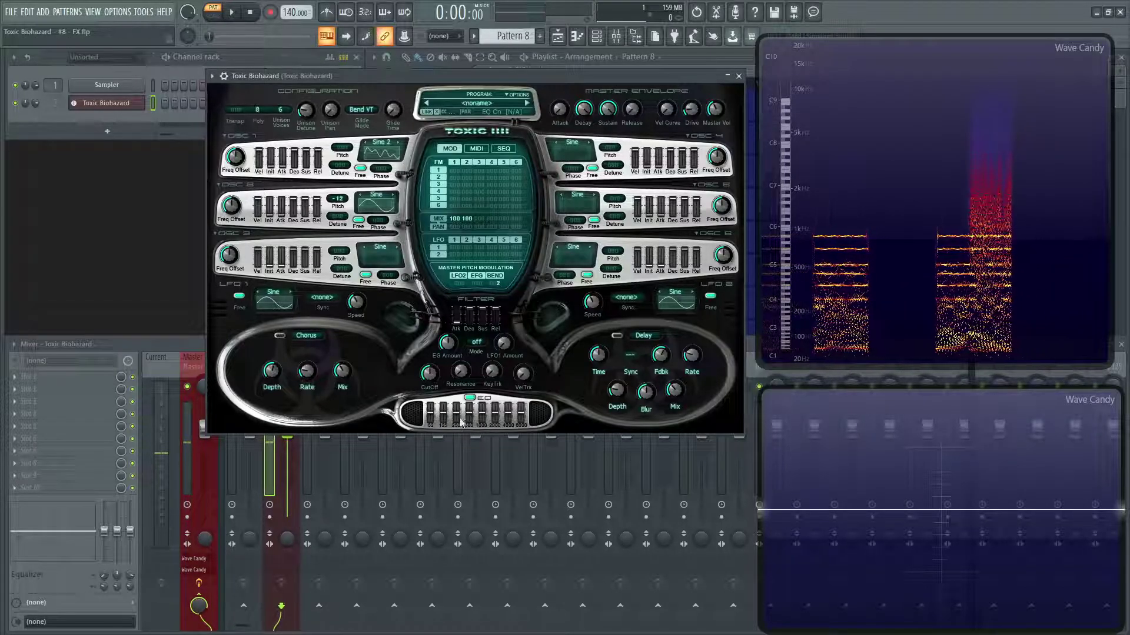
{"action": "key", "text": "z"}
{"action": "key", "text": "v"}
{"action": "key", "text": "n"}
Adjust the EQ, lowering band 3 and boosting the middle bands, while playing low and high notes
{"action": "left_click_drag", "start_coordinate": [456, 413], "coordinate": [457, 417]}
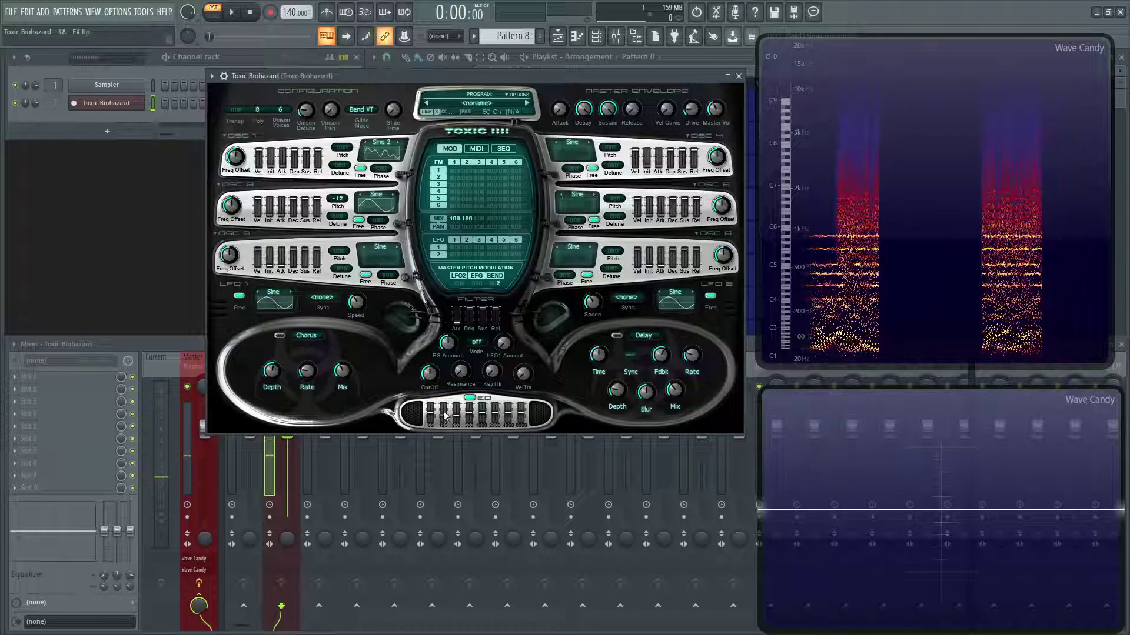
{"action": "key", "text": "v"}
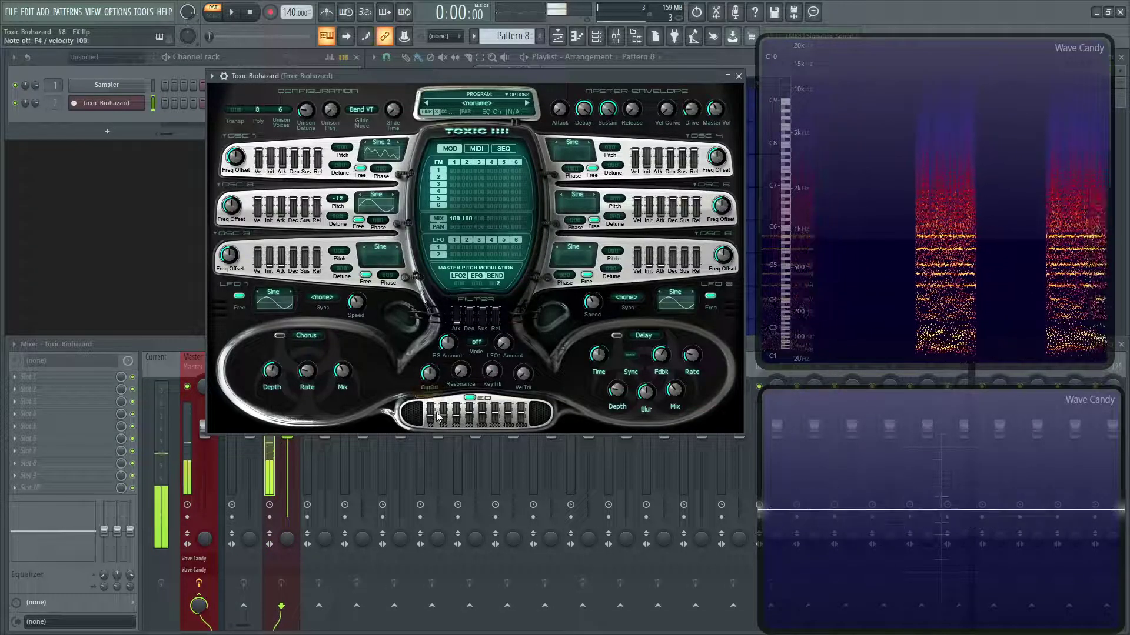
{"action": "key", "text": "n"}
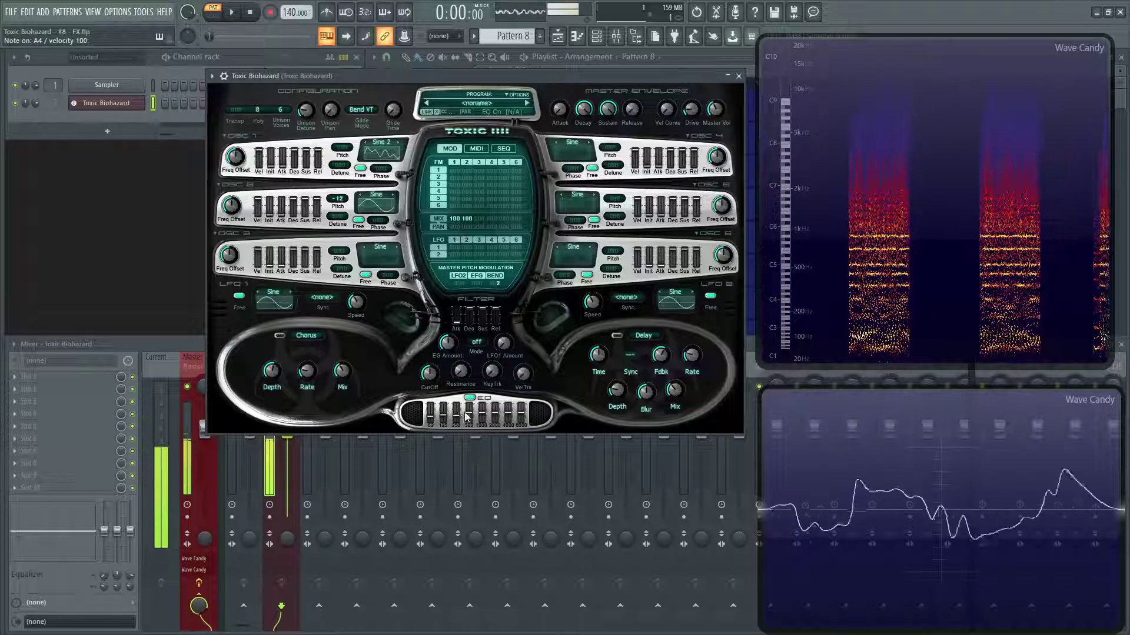
{"action": "left_click_drag", "start_coordinate": [495, 416], "coordinate": [470, 406]}
{"action": "key", "text": "2"}
{"action": "key", "text": "p"}
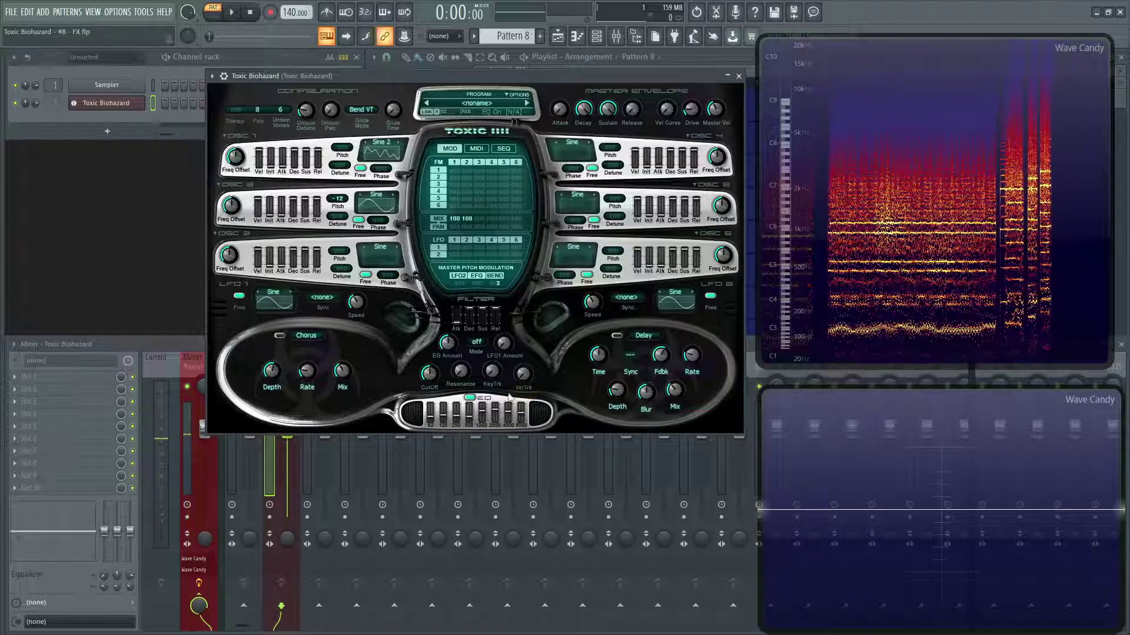
Switch the filter to LP mode and raise its cutoff while playing a note
{"action": "left_click", "coordinate": [478, 343]}
{"action": "left_click", "coordinate": [501, 336]}
{"action": "key", "text": "v"}
{"action": "left_click_drag", "start_coordinate": [429, 377], "coordinate": [428, 347]}
Set EQ band 1 to -18.0 dB, band 2 to about -5.1 dB and band 5 to about 5.6 dB while playing
{"action": "left_click_drag", "start_coordinate": [430, 415], "coordinate": [430, 421]}
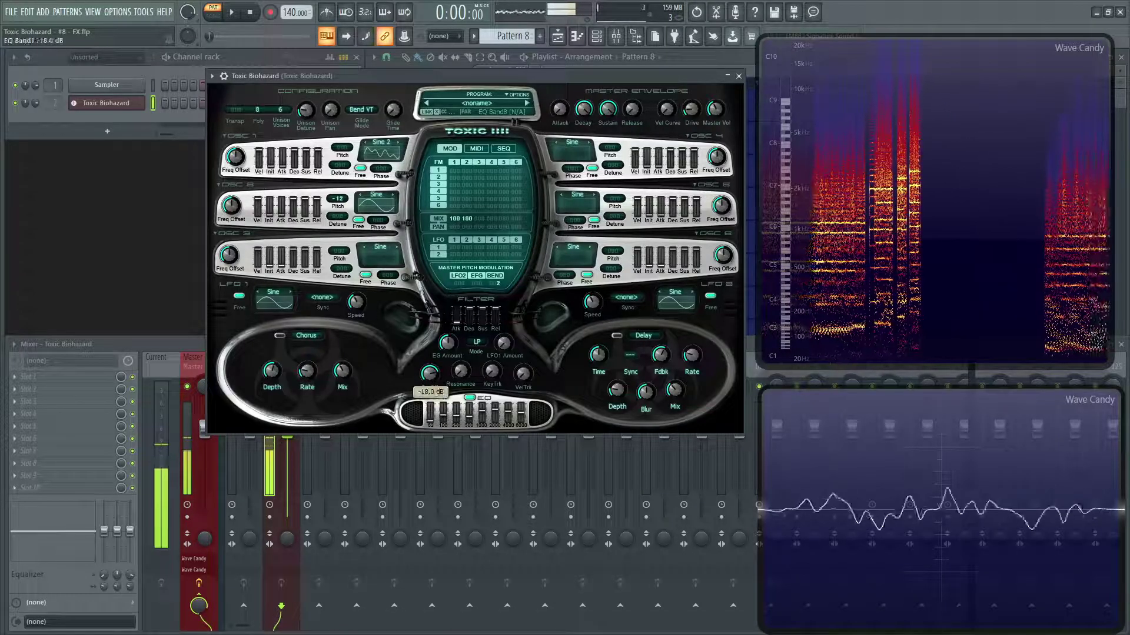
{"action": "key", "text": "m"}
{"action": "mouse_move", "coordinate": [443, 415]}
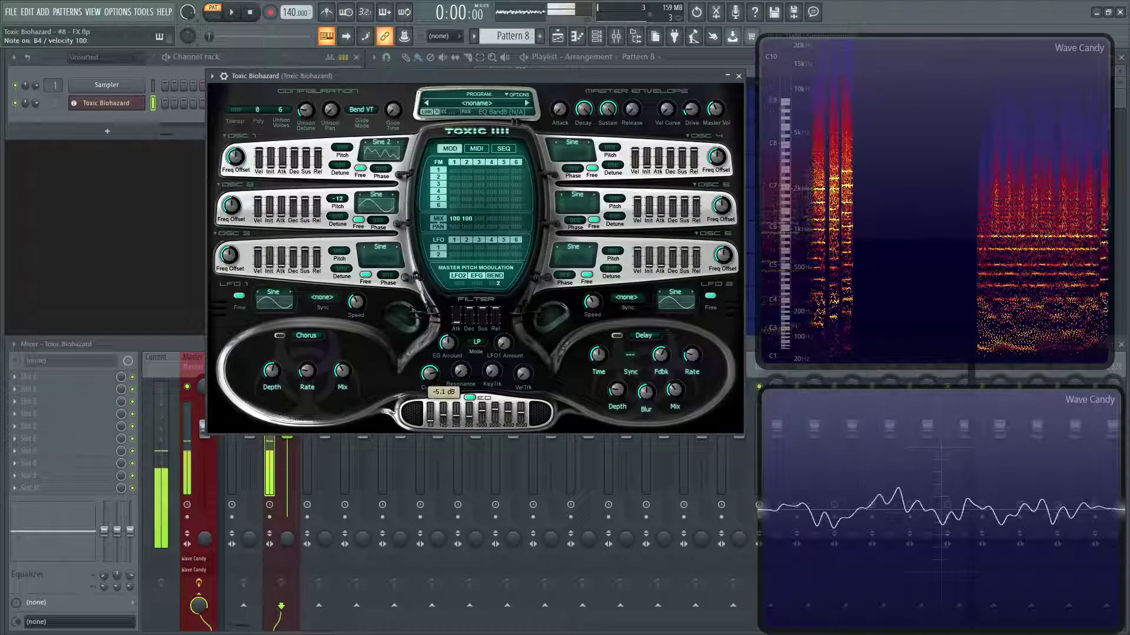
{"action": "mouse_move", "coordinate": [483, 412]}
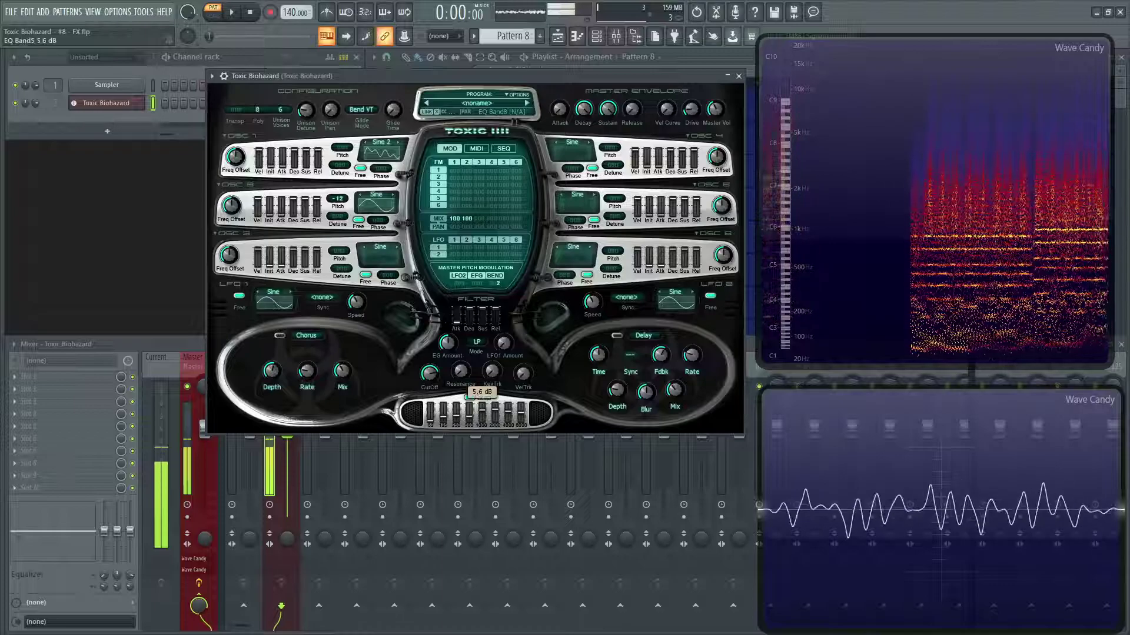
{"action": "left_click_drag", "start_coordinate": [482, 409], "coordinate": [482, 410]}
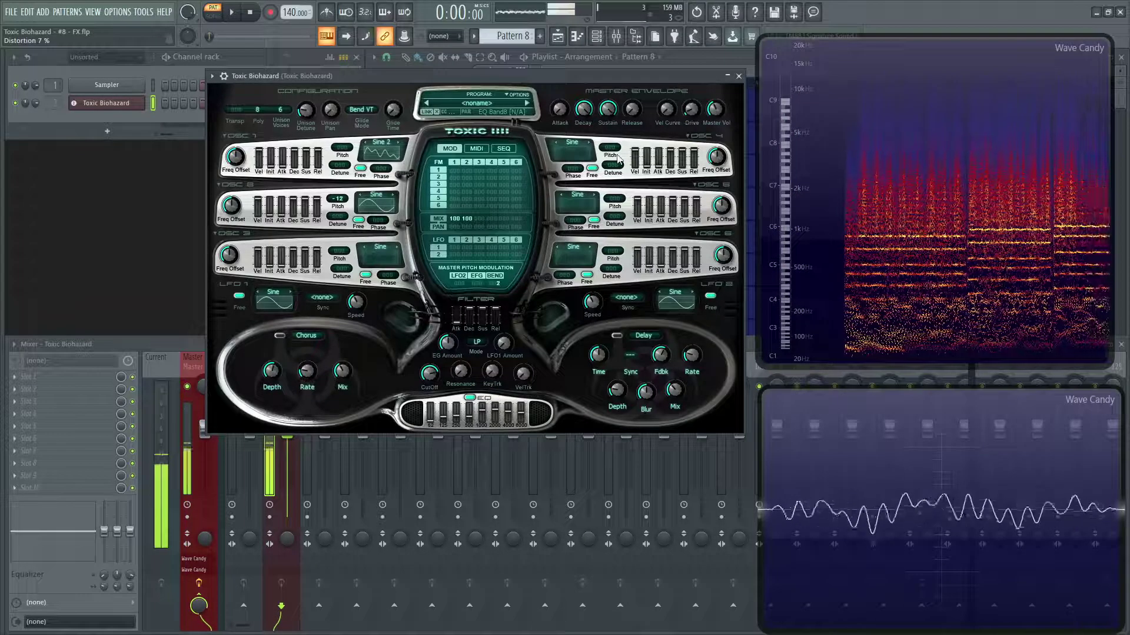
Lower the master drive to about 7% and play a series of notes
{"action": "key", "text": "x"}
{"action": "key", "text": "b"}
{"action": "key", "text": "m"}
{"action": "key", "text": "z"}
{"action": "key", "text": "v"}
{"action": "key", "text": "n"}
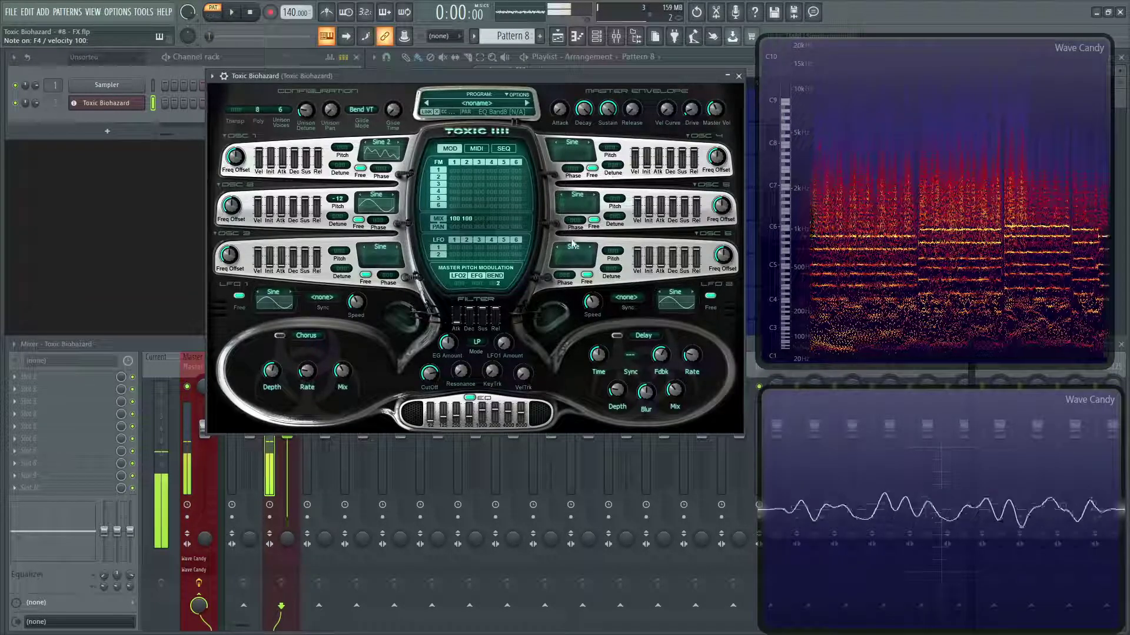
Bypass the EQ and play C4 to hear the patch without it
{"action": "left_click", "coordinate": [472, 399]}
{"action": "left_click", "coordinate": [472, 399]}
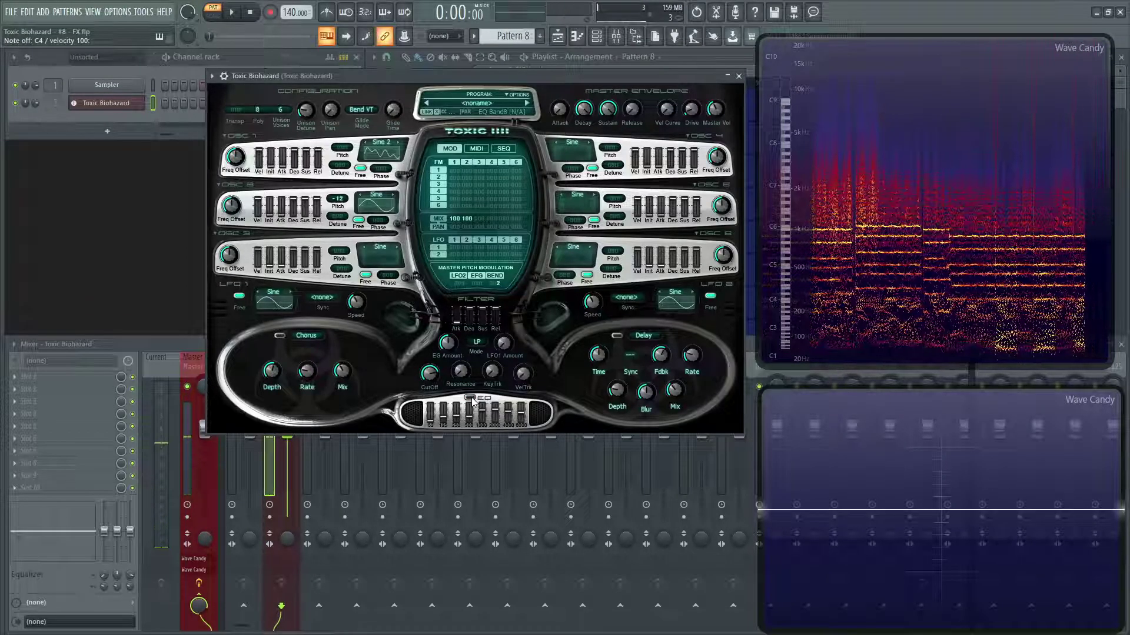
{"action": "key", "text": "z"}
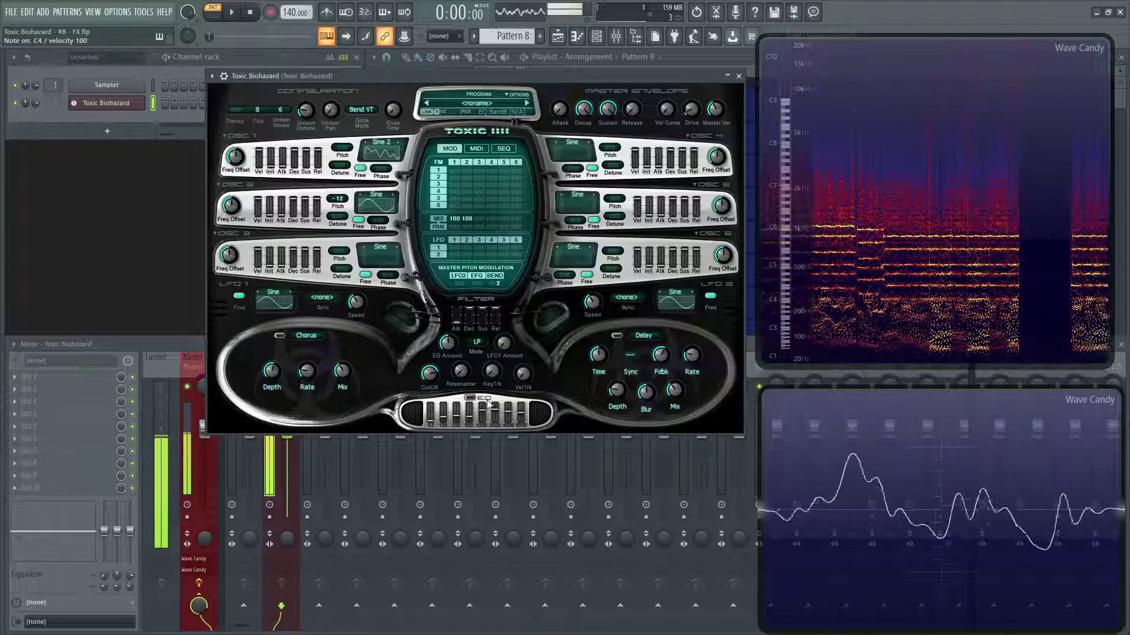
Turn the EQ back on while playing, raise its highest band, and switch the EQ off for comparison
{"action": "left_click", "coordinate": [472, 398]}
{"action": "key", "text": "z"}
{"action": "key", "text": "m"}
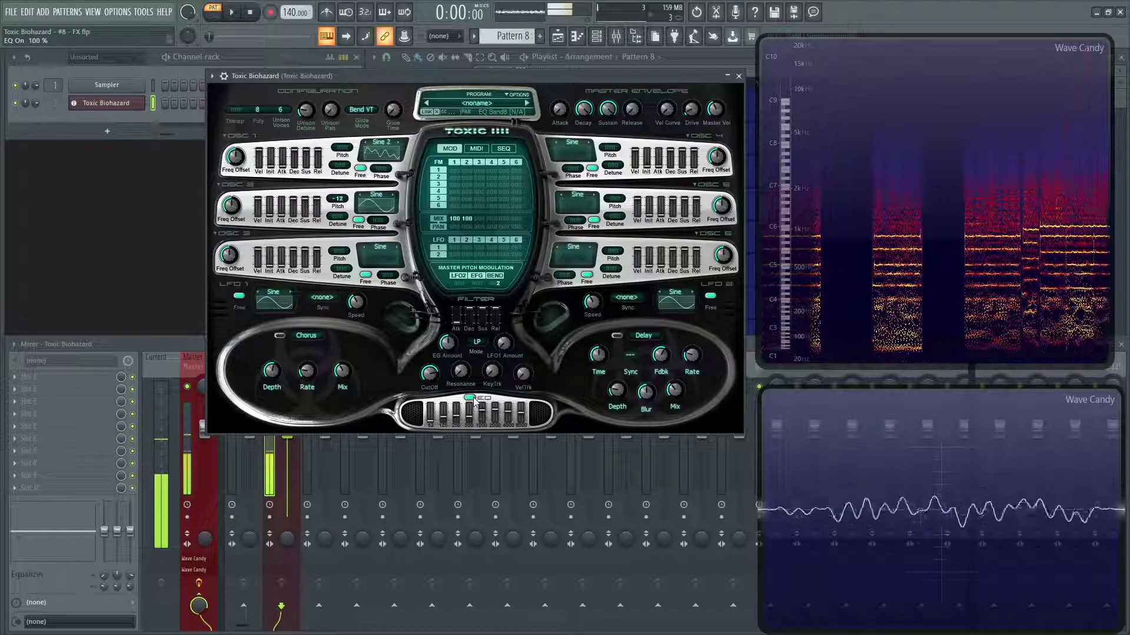
{"action": "left_click_drag", "start_coordinate": [520, 413], "coordinate": [520, 405]}
{"action": "left_click", "coordinate": [470, 398]}
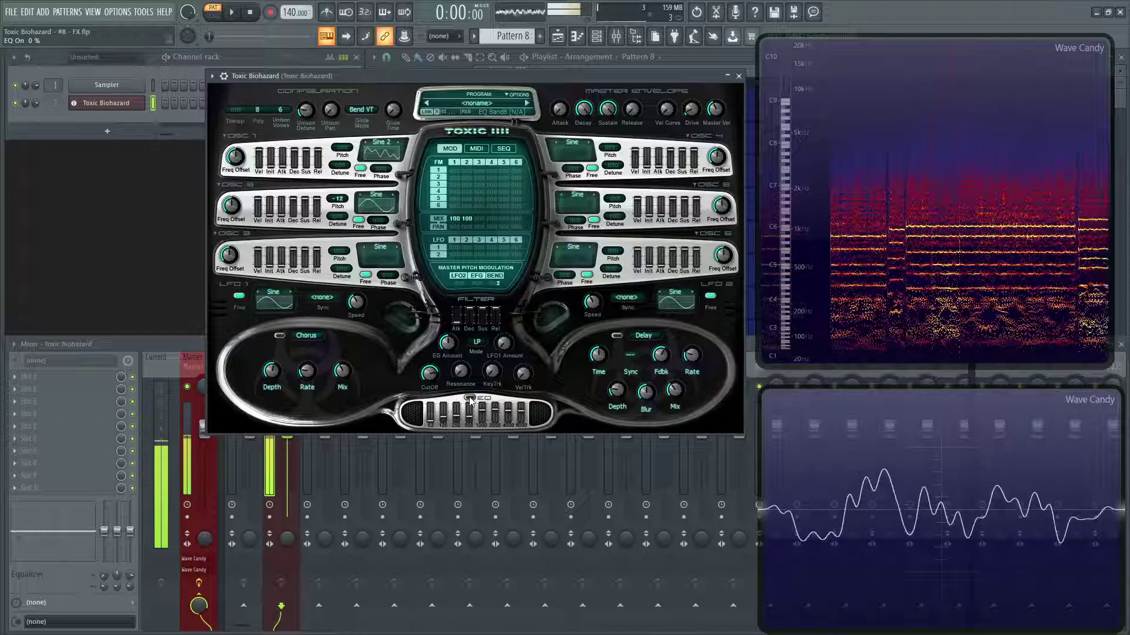